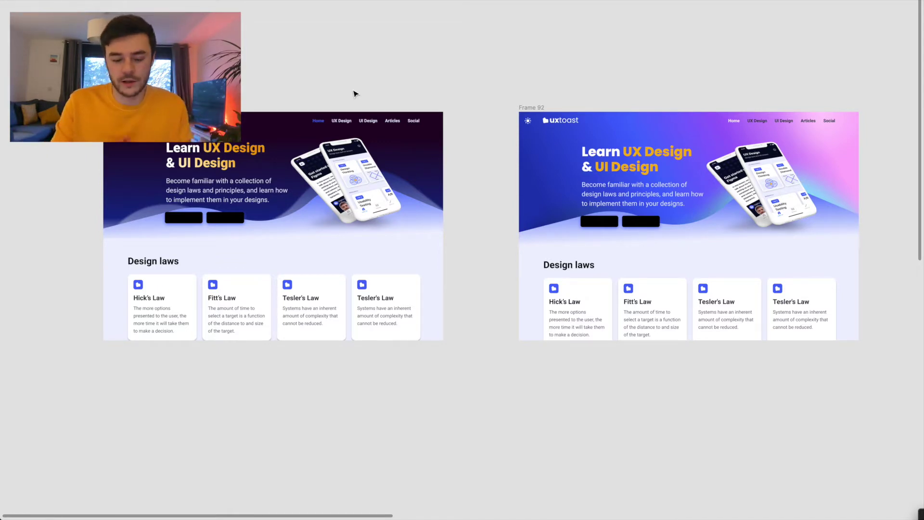
Step: Pan the canvas from the dark hero frame over to Frame 92 and centre it
scroll(316, 94, "down", 1)
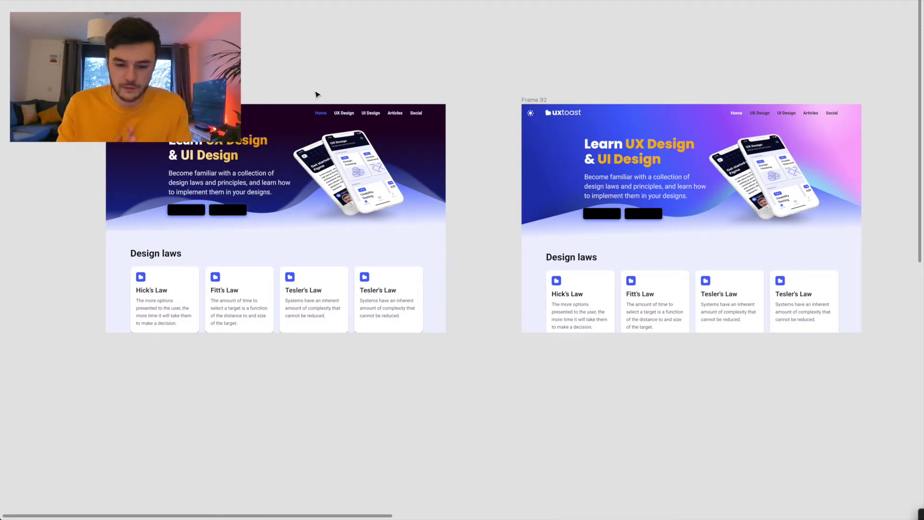
scroll(140, 216, "up", 4)
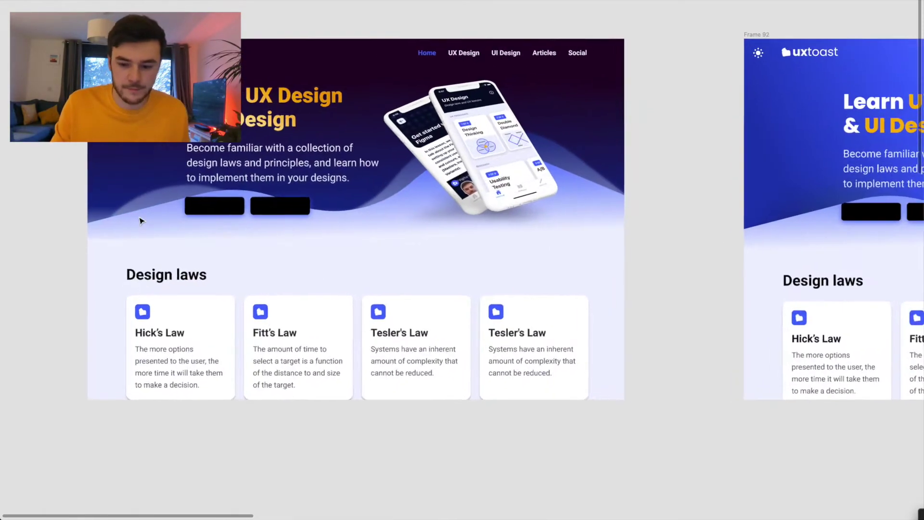
scroll(141, 220, "up", 1)
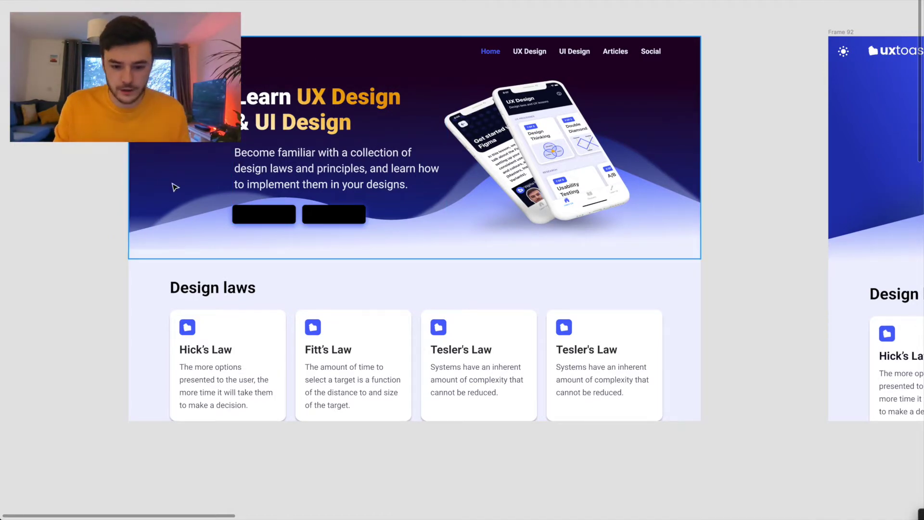
scroll(323, 99, "right", 8)
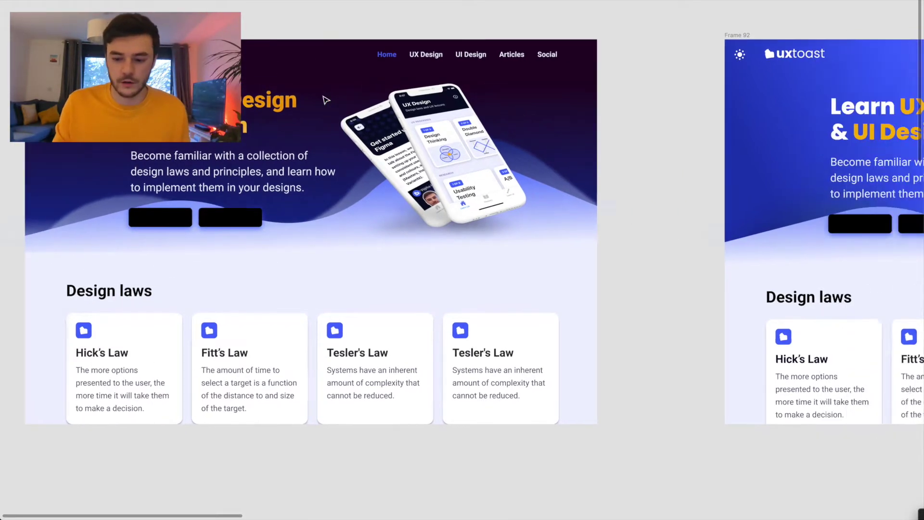
scroll(324, 99, "right", 5)
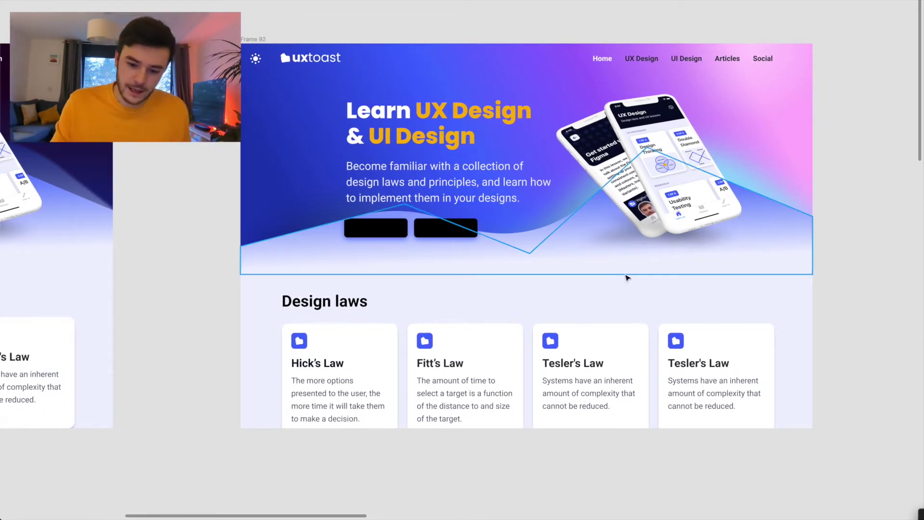
Step: Scroll past the homepage frames and the Design laws cards down to the two colour wheels
scroll(192, 187, "right", 1)
scroll(191, 188, "right", 1)
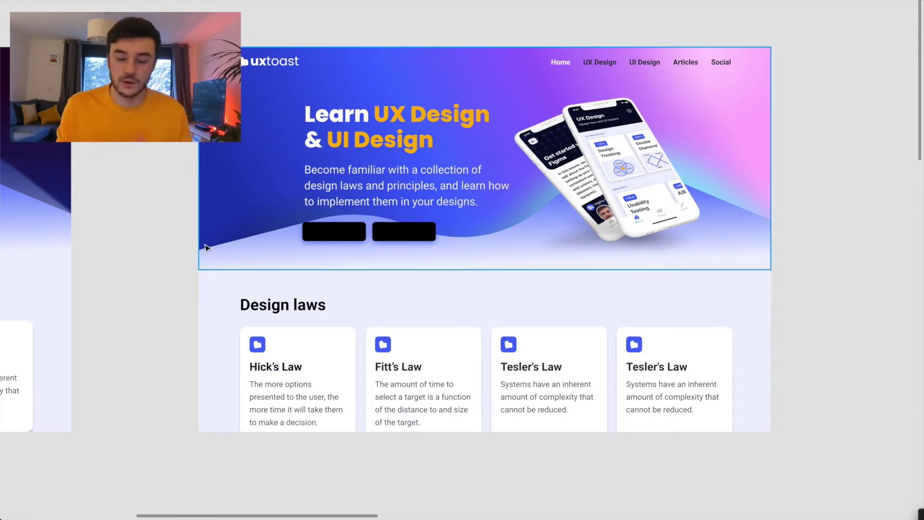
scroll(205, 247, "left", 10)
scroll(165, 247, "down", 2)
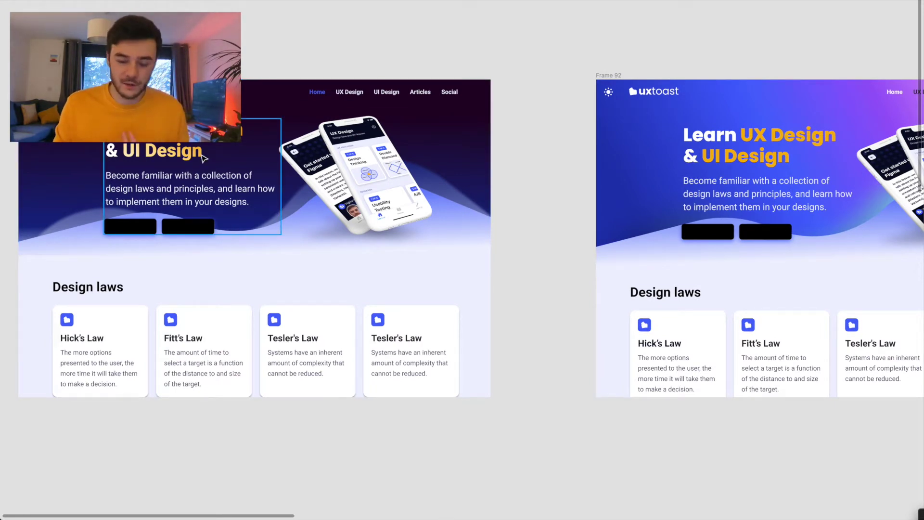
scroll(204, 158, "right", 5)
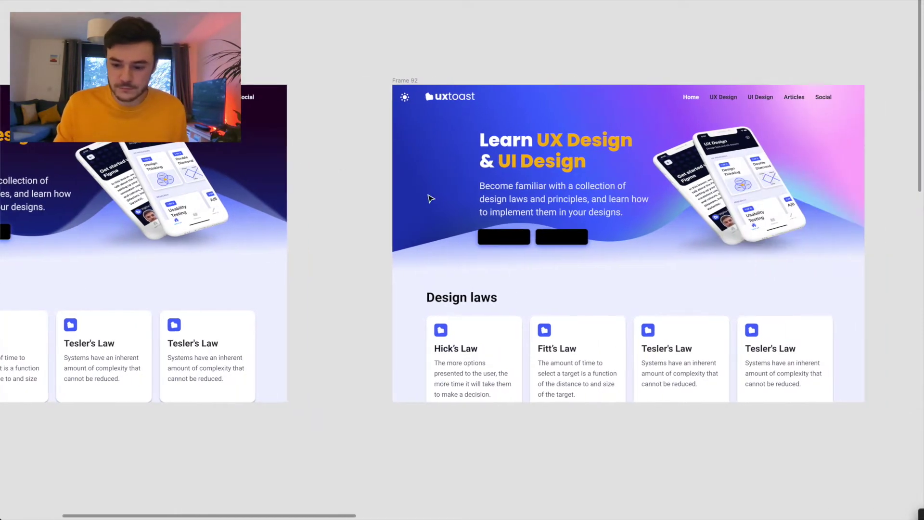
scroll(708, 91, "up", 3)
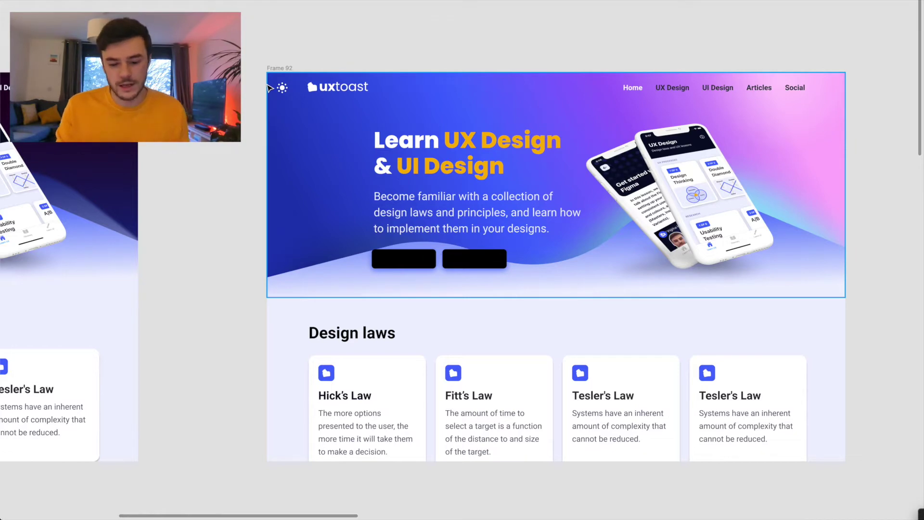
scroll(269, 88, "down", 1)
scroll(269, 88, "left", 1)
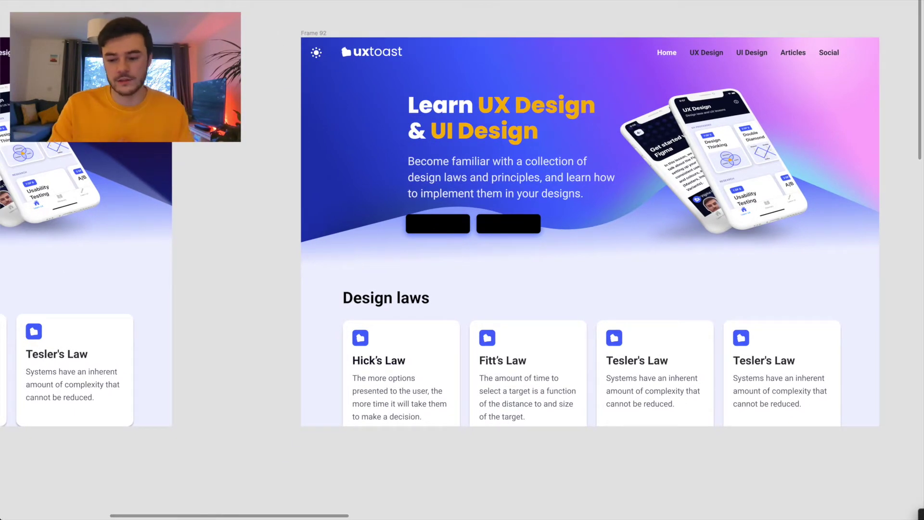
Step: Duplicate the segmented colour ring and move the copy below the left wheel
scroll(462, 260, "down", 10)
scroll(462, 260, "left", 5)
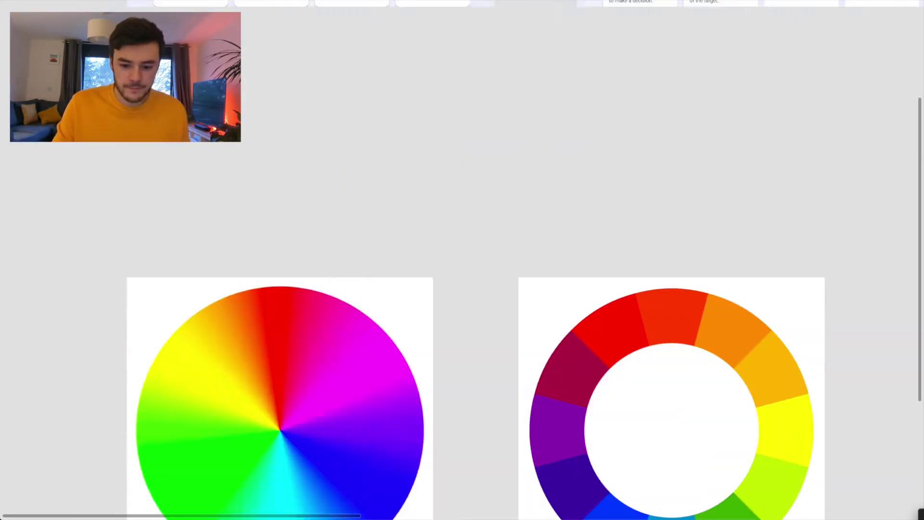
scroll(462, 260, "down", 5)
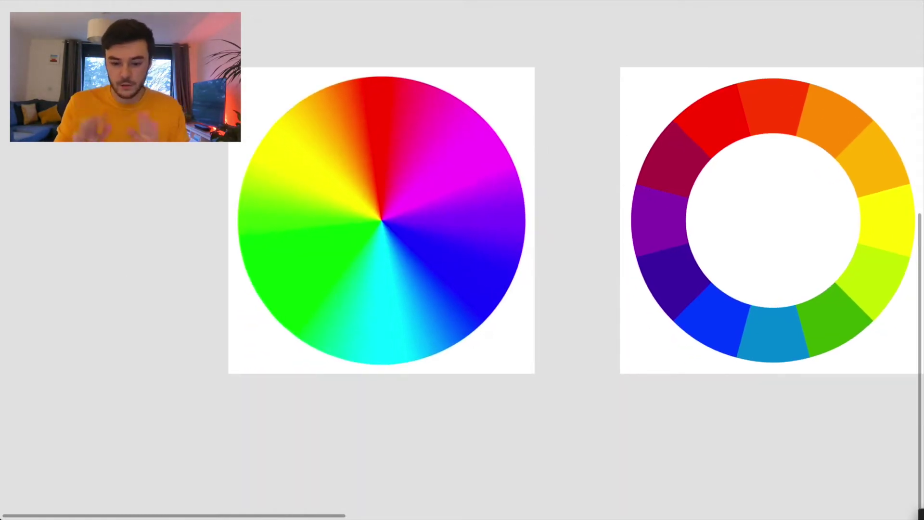
scroll(462, 260, "up", 1)
scroll(462, 260, "left", 2)
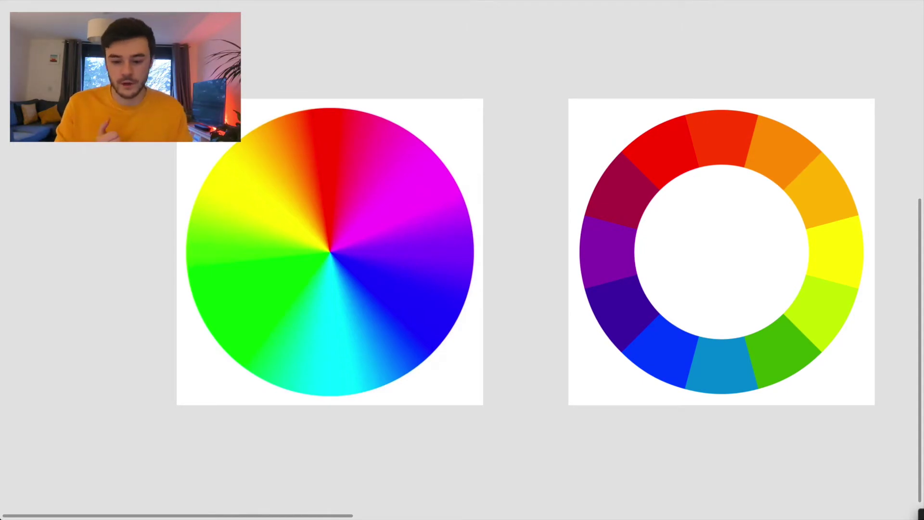
scroll(303, 124, "down", 1)
scroll(304, 124, "left", 1)
left_click(737, 201)
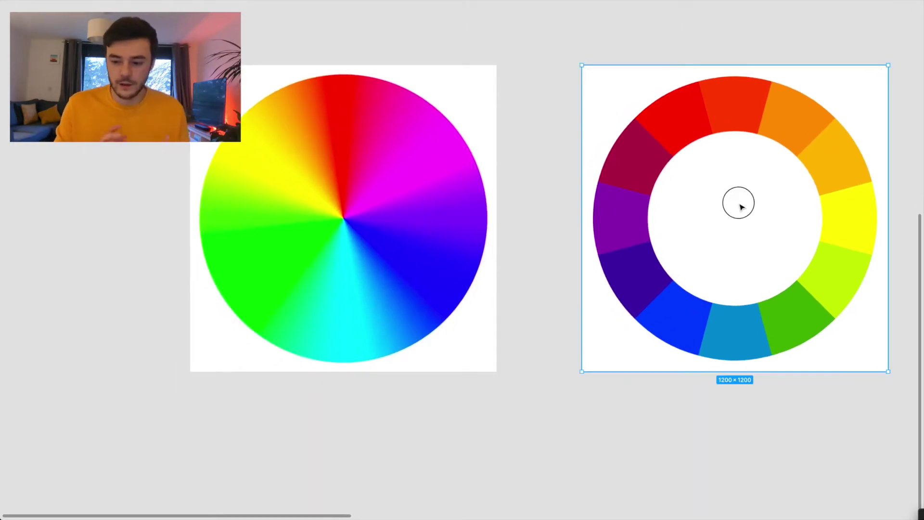
key("ctrl+d")
scroll(742, 207, "down", 3)
left_click_drag(766, 186, 528, 399)
Step: Resize the ring copy to 517×517 and zoom in on it
scroll(580, 409, "down", 4)
left_click_drag(579, 362, 472, 254)
left_click(513, 240)
scroll(443, 219, "up", 5)
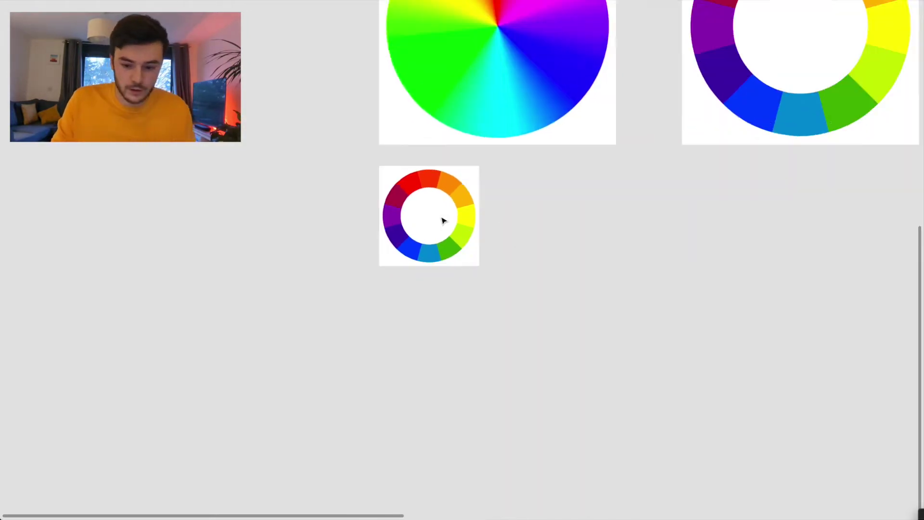
scroll(400, 192, "up", 3)
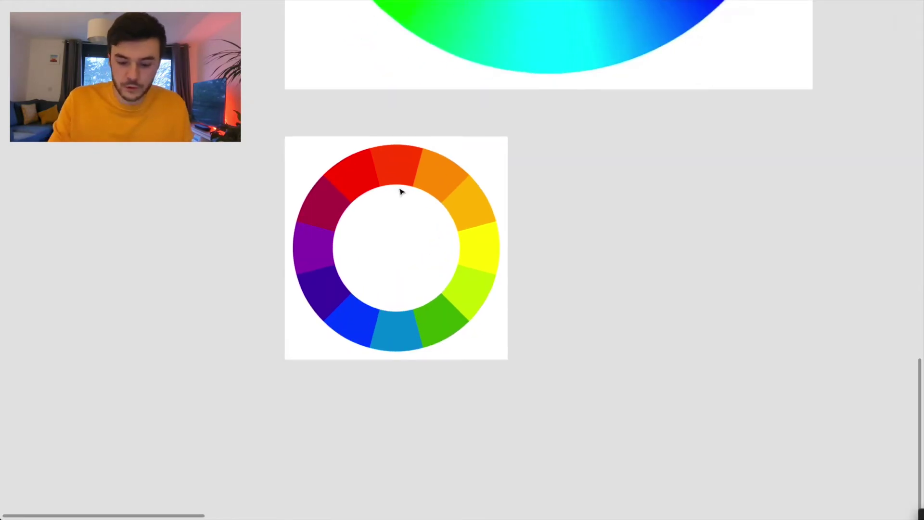
key("shift+p")
scroll(422, 210, "down", 1)
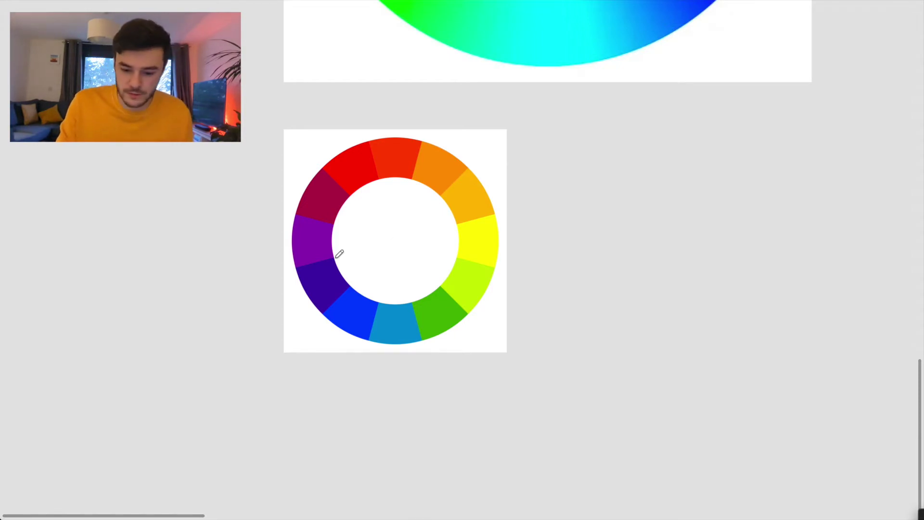
Step: Draw a magenta line joining the small ring's violet and yellow-orange segments
left_click_drag(342, 262, 455, 208)
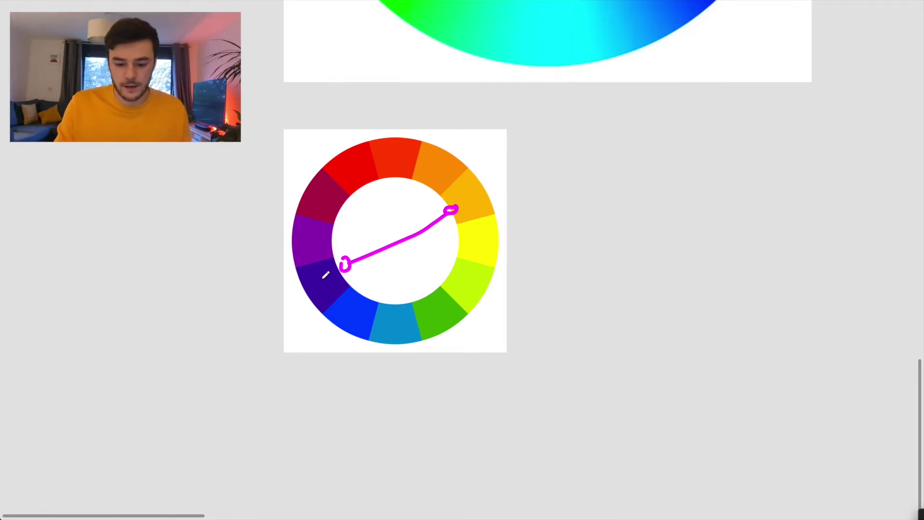
scroll(467, 197, "down", 2)
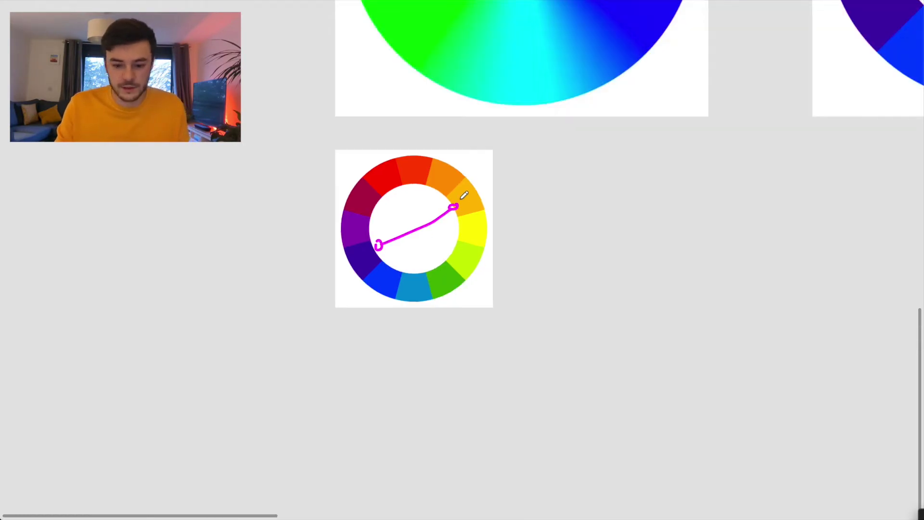
scroll(465, 196, "up", 15)
scroll(473, 231, "up", 5)
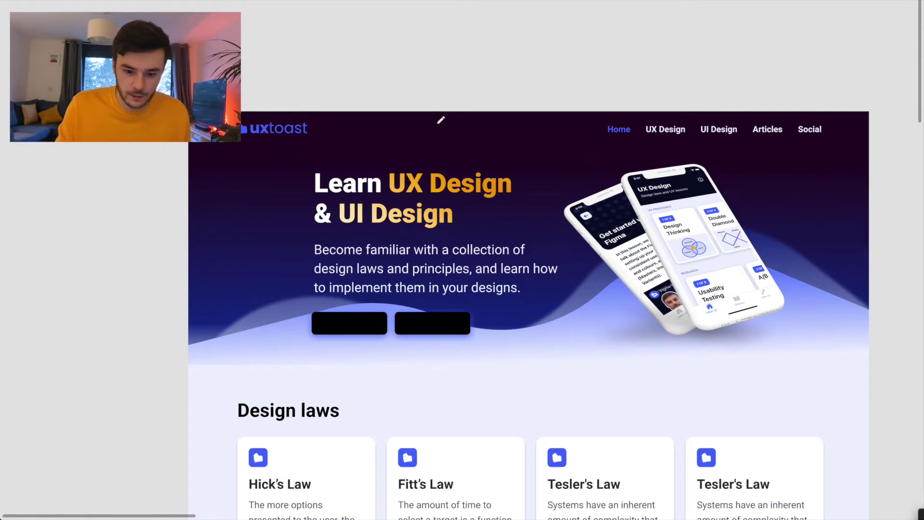
scroll(378, 246, "down", 15)
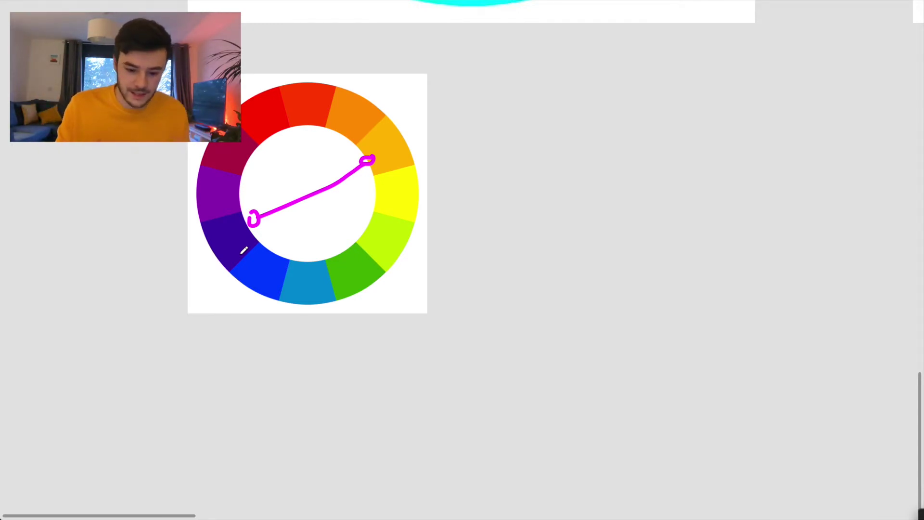
scroll(306, 204, "left", 3)
scroll(306, 205, "down", 2)
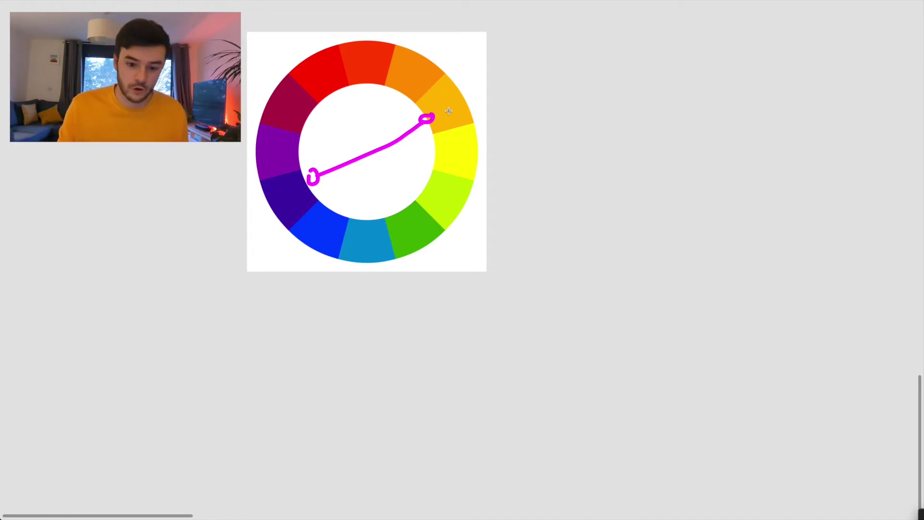
Step: Draw two grey squares below the wheel and fill the left one with red-orange FD5308
left_click_drag(264, 301, 361, 326)
key("ctrl+d")
key("ctrl+backslash")
scroll(529, 354, "left", 2)
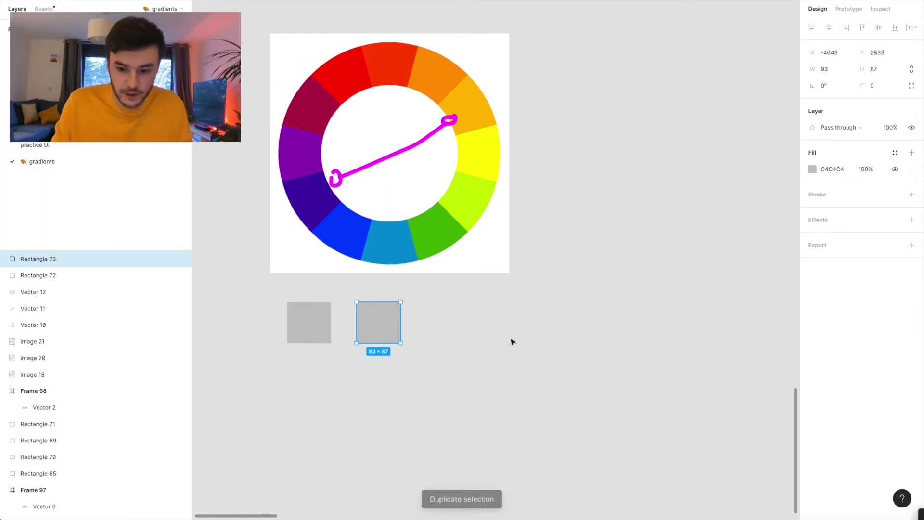
left_click(314, 328)
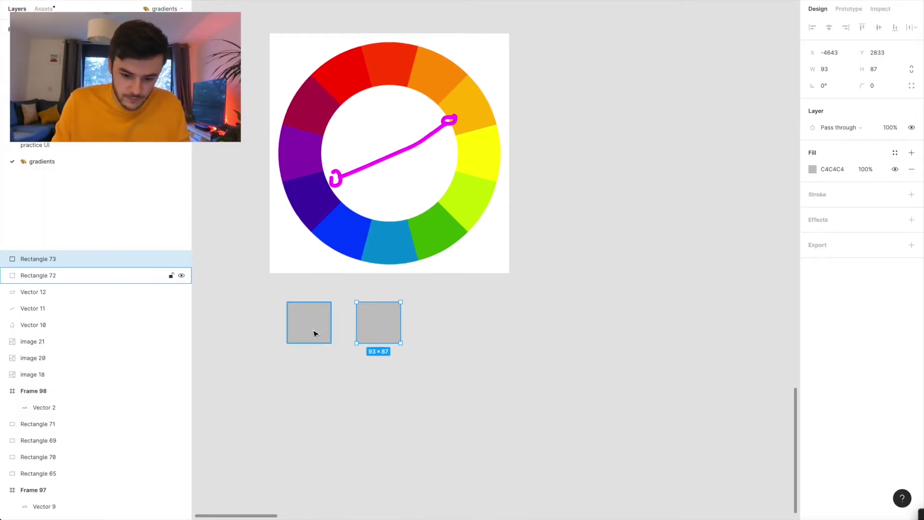
left_click(812, 169)
left_click(691, 322)
left_click(400, 52)
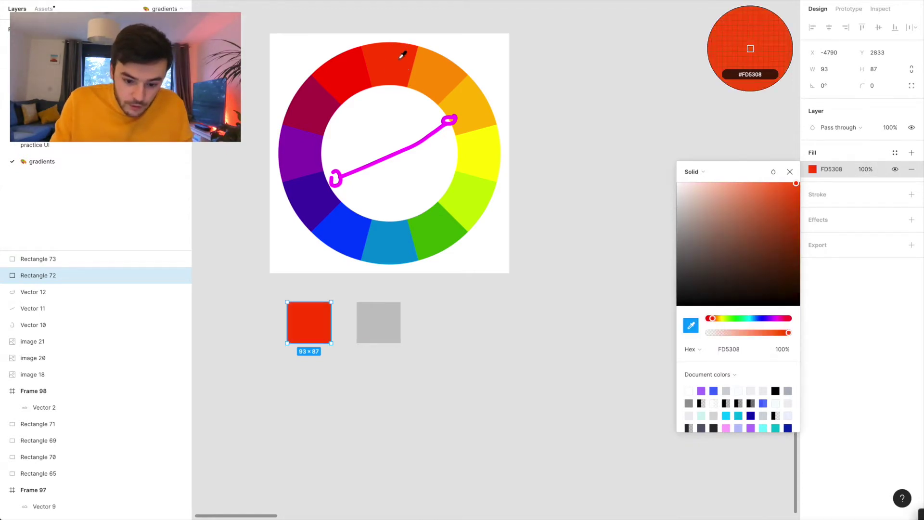
Step: Fill the right square with the wheel's blue 0391CE and select both squares
left_click(372, 312)
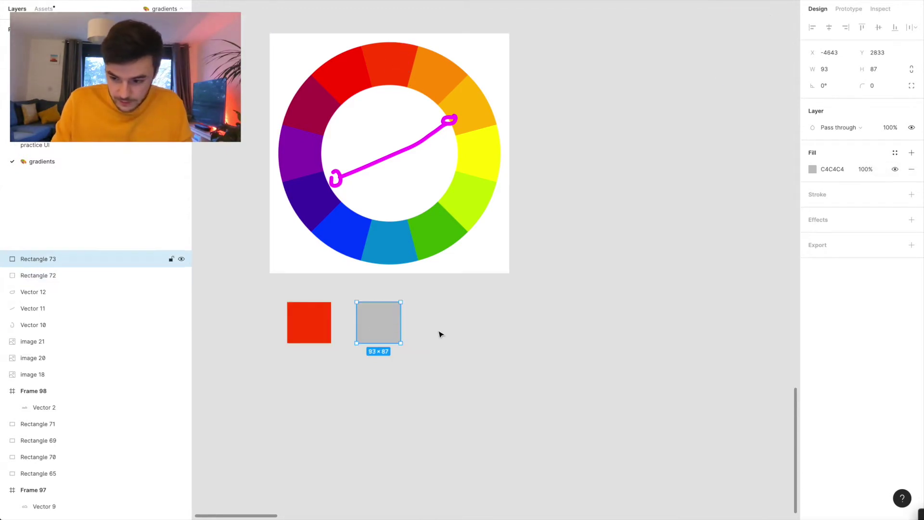
left_click(813, 170)
left_click(690, 326)
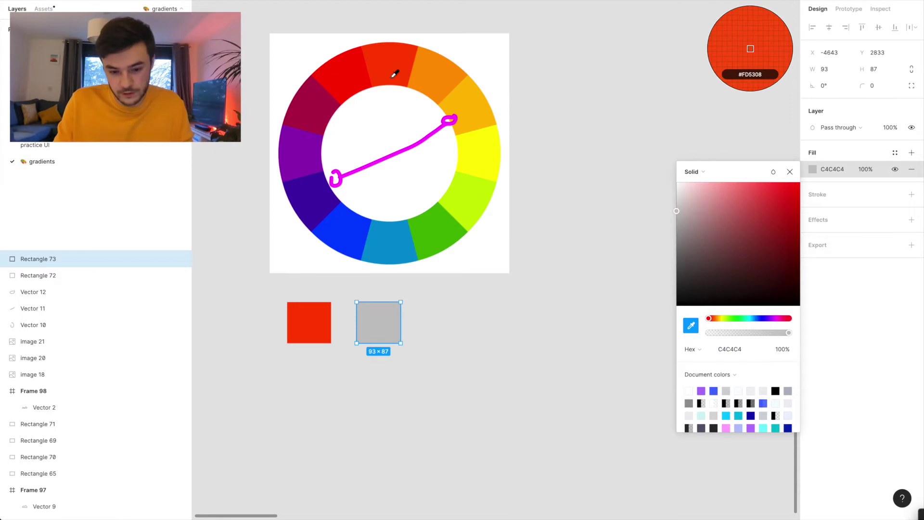
left_click(395, 245)
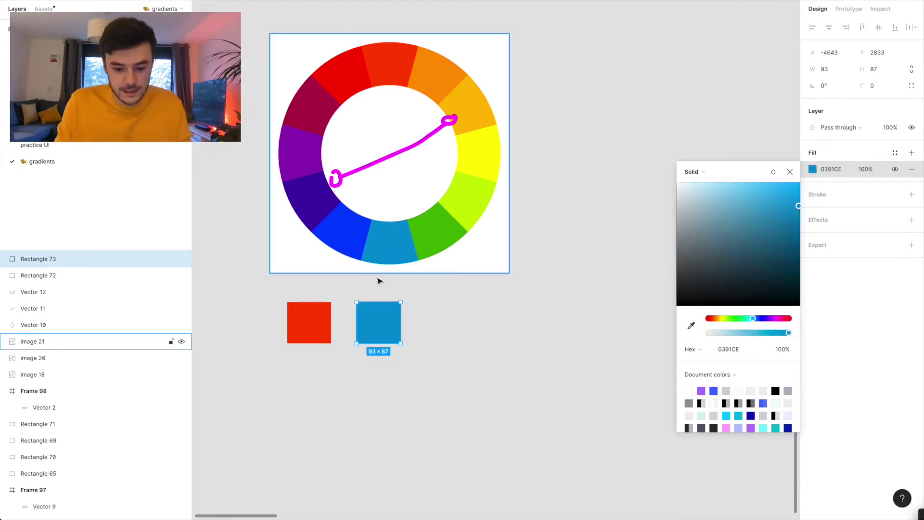
left_click(422, 411)
left_click_drag(295, 316, 313, 329)
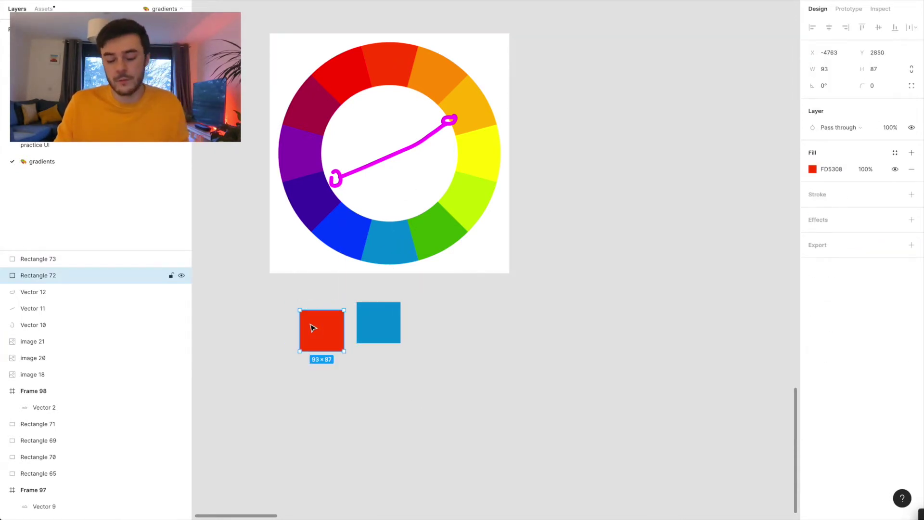
left_click(380, 337, "shift")
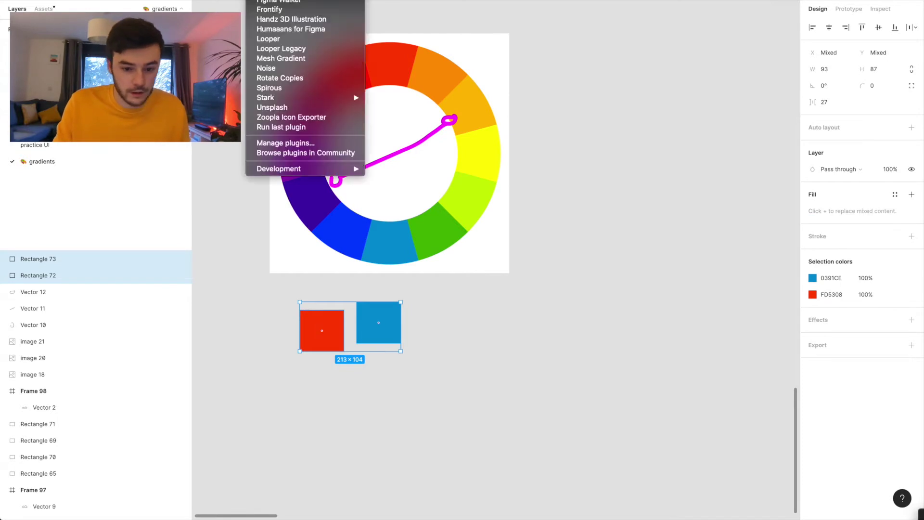
Step: Run Stark's contrast check on the red and blue squares (1.07:1) and level the red square
mouse_move(289, 102)
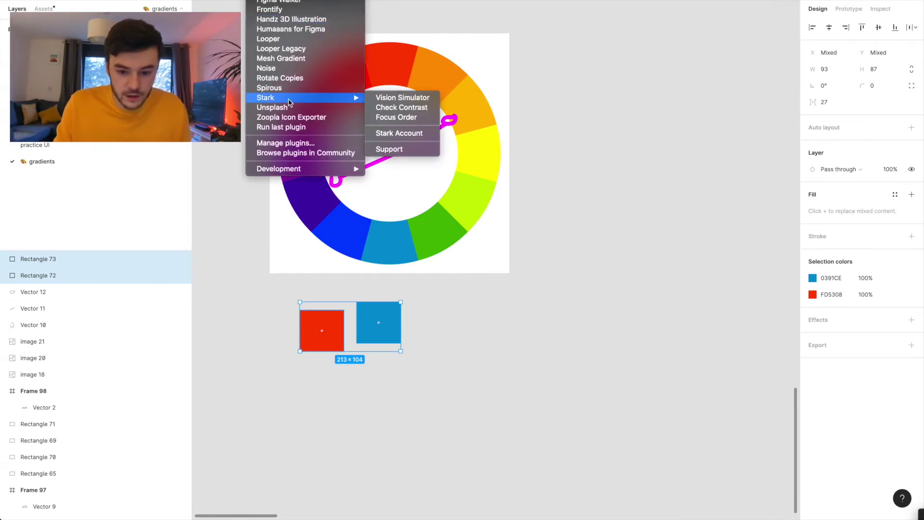
left_click(419, 112)
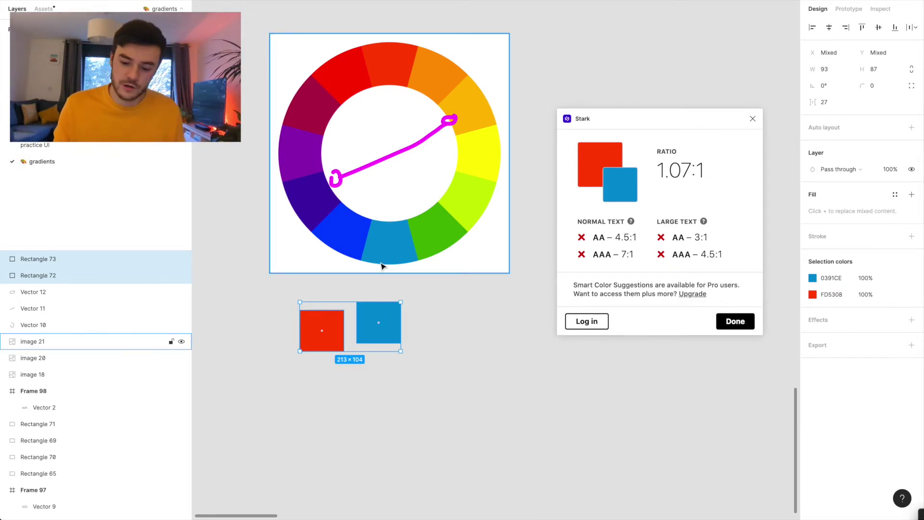
left_click_drag(339, 332, 342, 323)
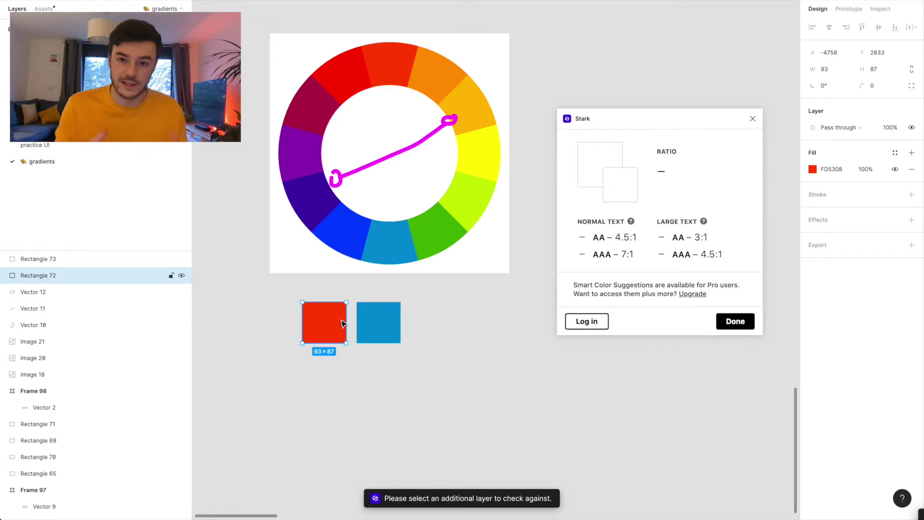
left_click(731, 323)
left_click_drag(272, 314, 420, 366)
Step: Copy the wheel to the right and draw triadic lines joining yellow-orange, violet and blue
left_click(471, 165)
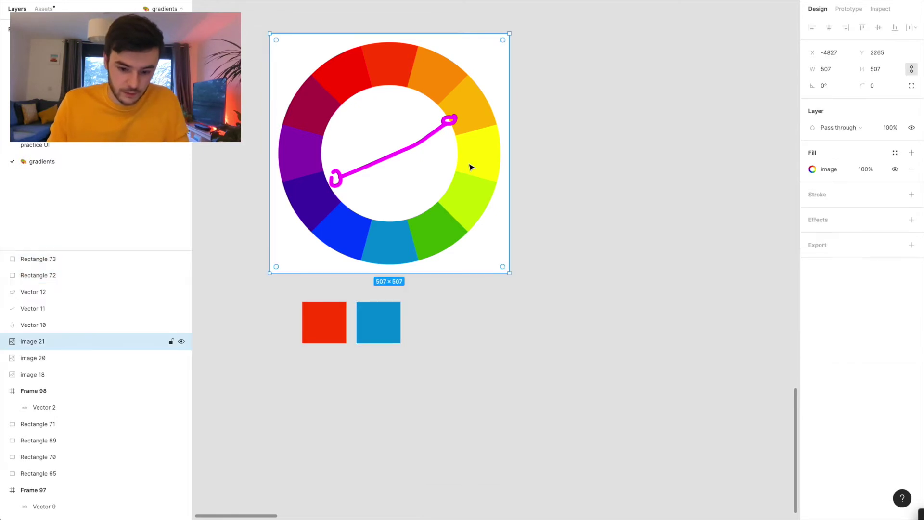
key("ctrl+d")
left_click_drag(472, 226, 549, 226)
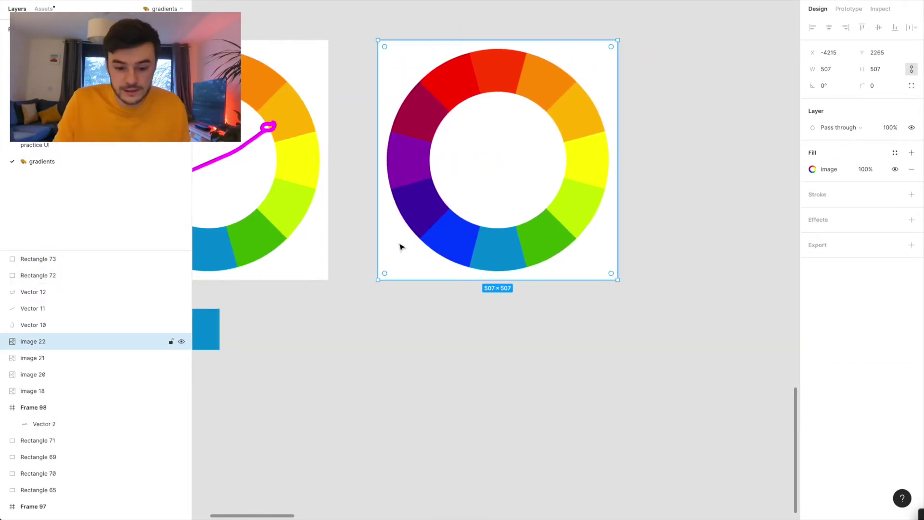
scroll(400, 247, "left", 4)
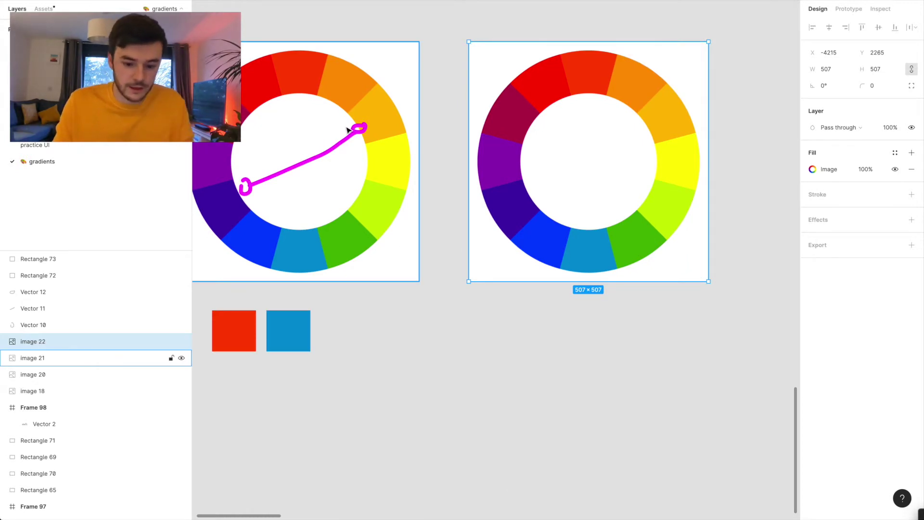
scroll(347, 134, "left", 1)
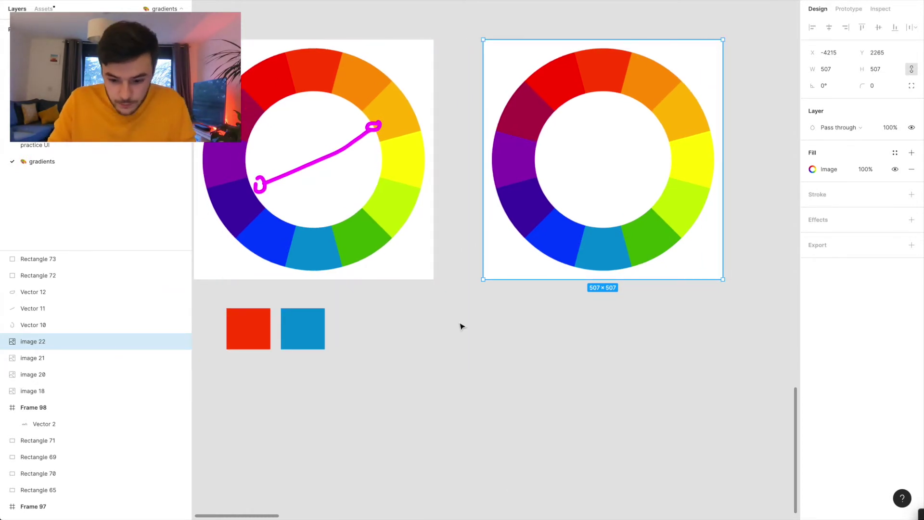
key("shift+p")
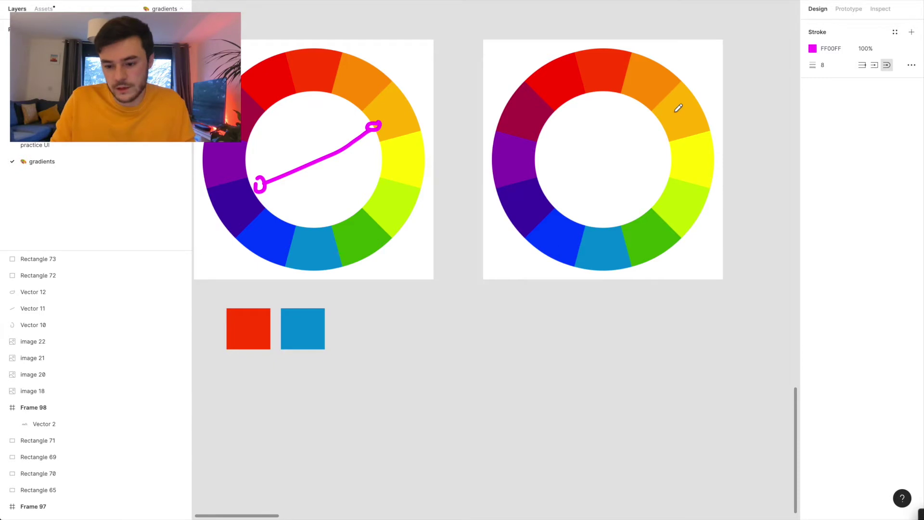
mouse_move(670, 120)
left_mouse_down()
mouse_move(673, 126)
mouse_move(664, 122)
left_mouse_up()
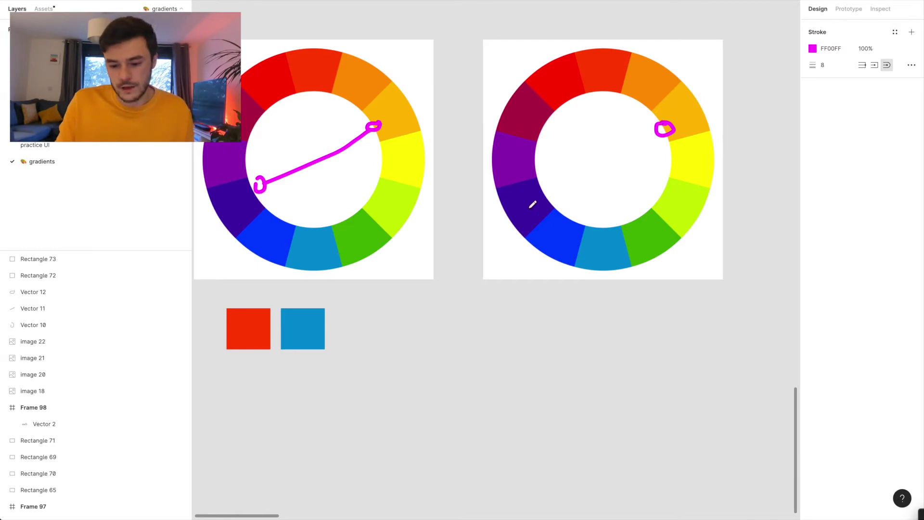
left_click_drag(549, 189, 535, 197)
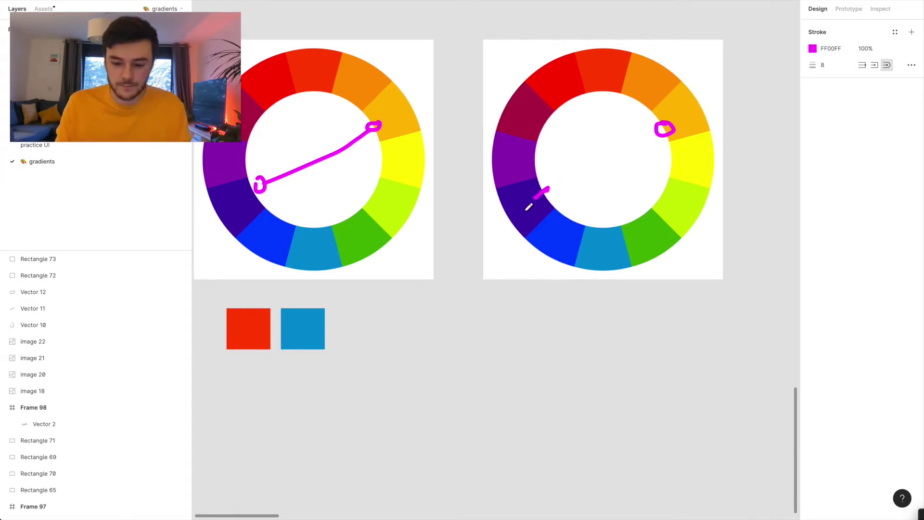
key("ctrl+z")
mouse_move(657, 132)
left_mouse_down()
mouse_move(588, 155)
mouse_move(535, 158)
mouse_move(577, 189)
mouse_move(569, 216)
left_mouse_up()
left_click_drag(529, 151, 531, 163)
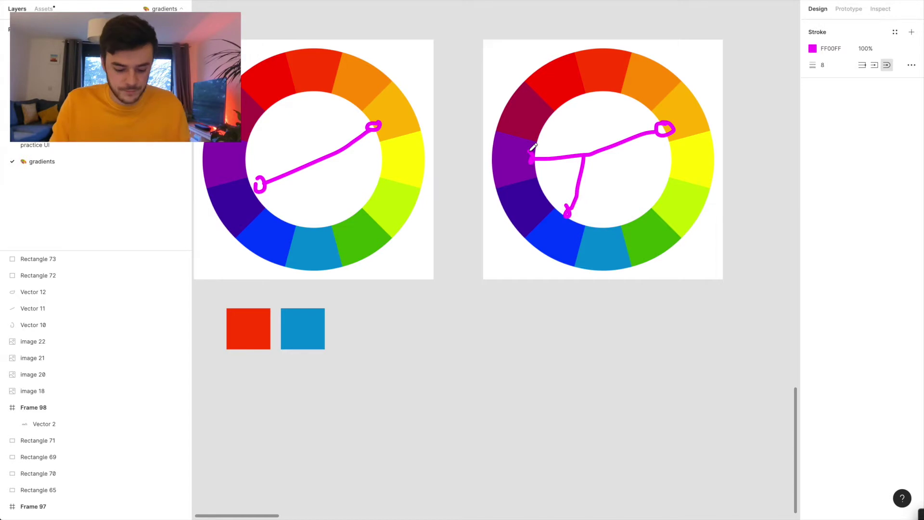
Step: Draw a 527×122 grey banner rectangle below the new wheel
scroll(574, 274, "right", 1)
key("r")
mouse_move(467, 326)
left_mouse_down()
mouse_move(691, 394)
mouse_move(717, 383)
left_mouse_up()
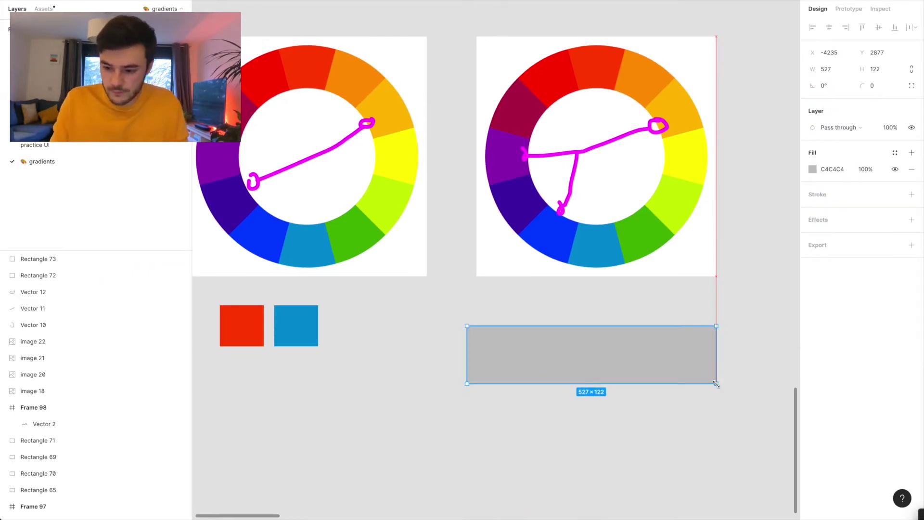
Step: Give the banner a linear gradient fill running left to right
left_click(812, 169)
left_click(696, 172)
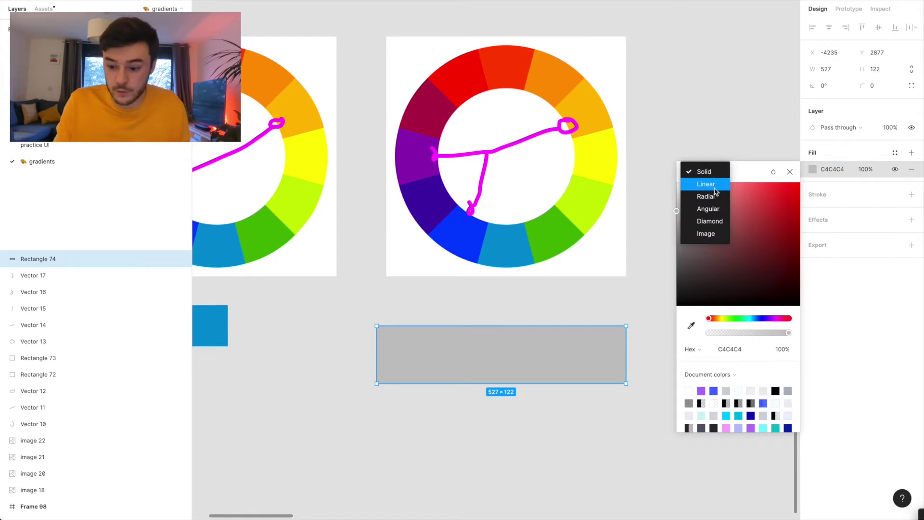
left_click(714, 188)
left_click(707, 171)
left_click(509, 326)
left_click_drag(502, 326, 377, 355)
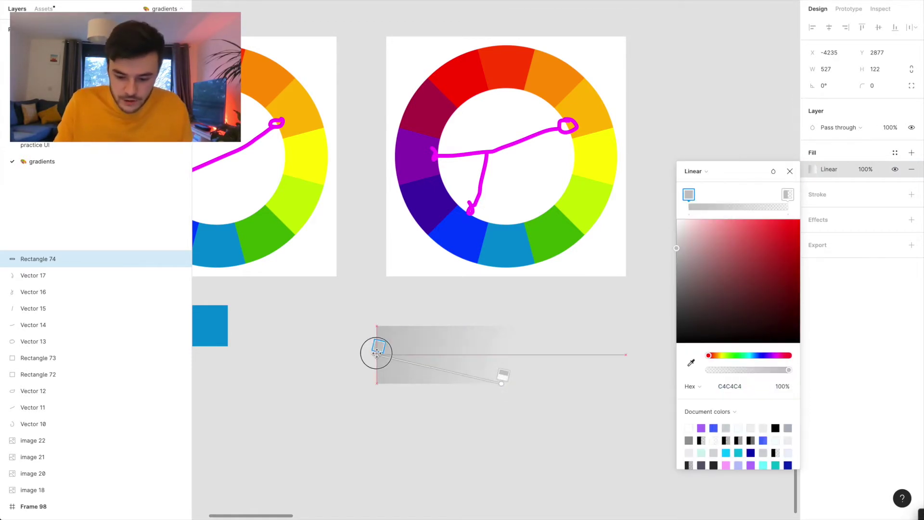
left_click_drag(501, 383, 626, 355)
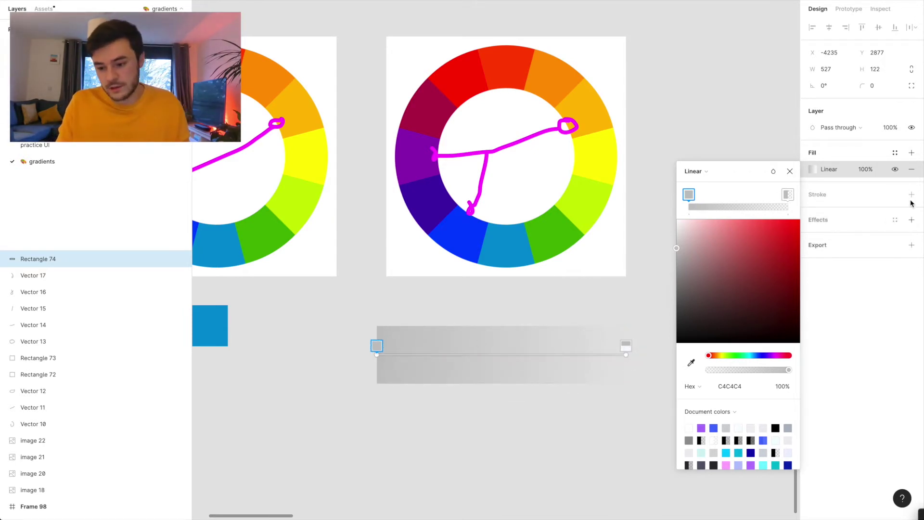
left_click(699, 172)
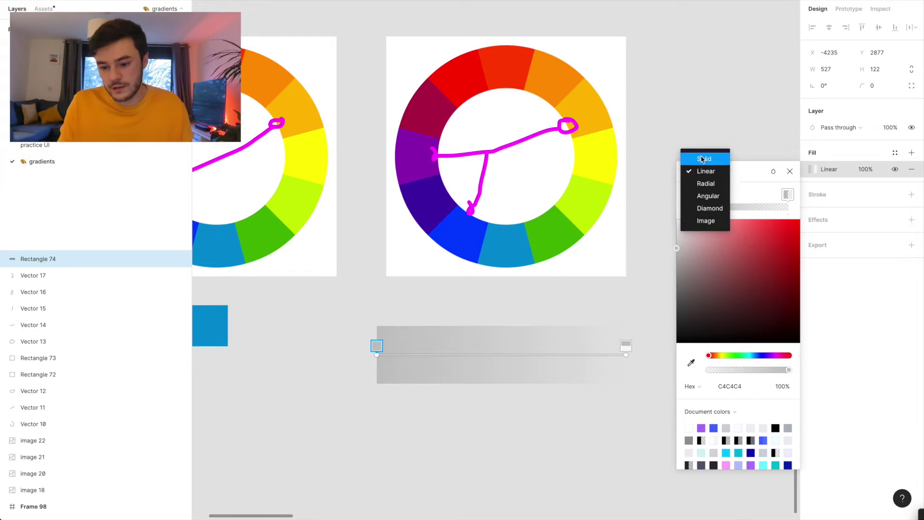
left_click(713, 172)
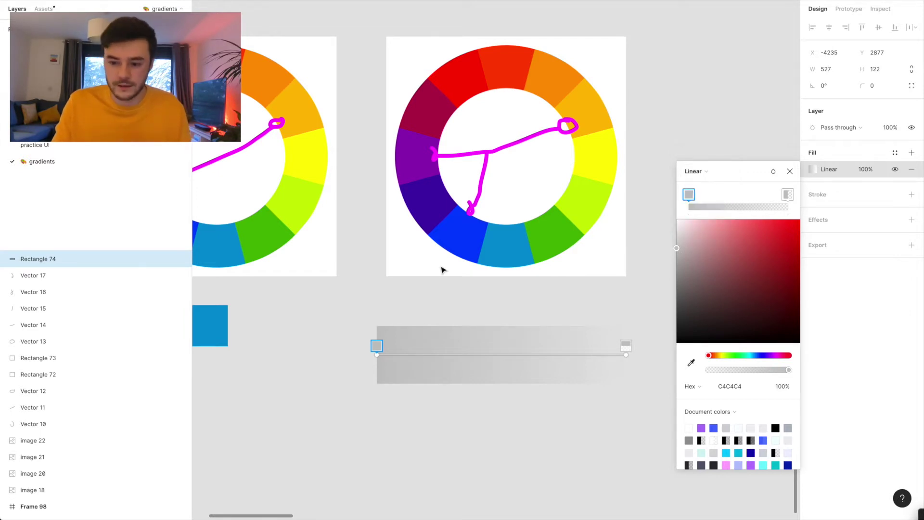
Step: Set the gradient stops to purple 8601AF and blue 0247FE sampled from the wheel
left_click(691, 362)
left_click(423, 166)
left_click(629, 343)
left_click(691, 362)
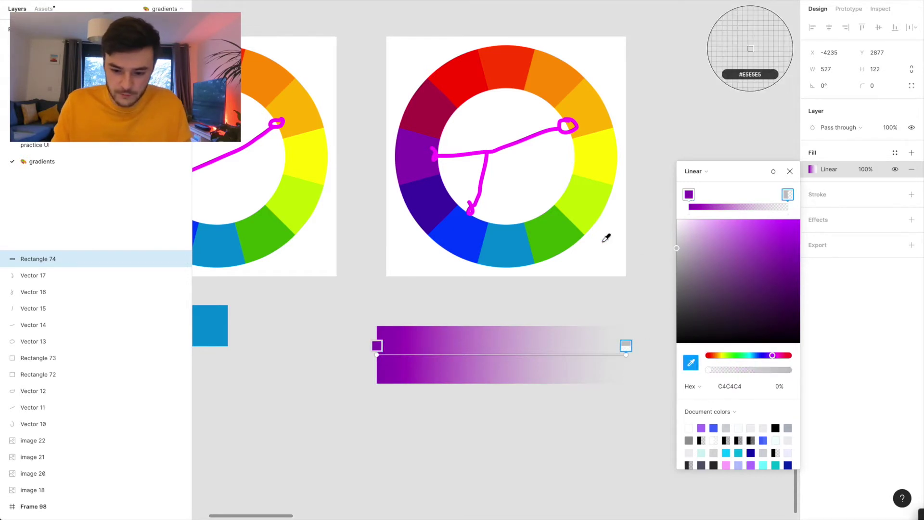
left_click(458, 233)
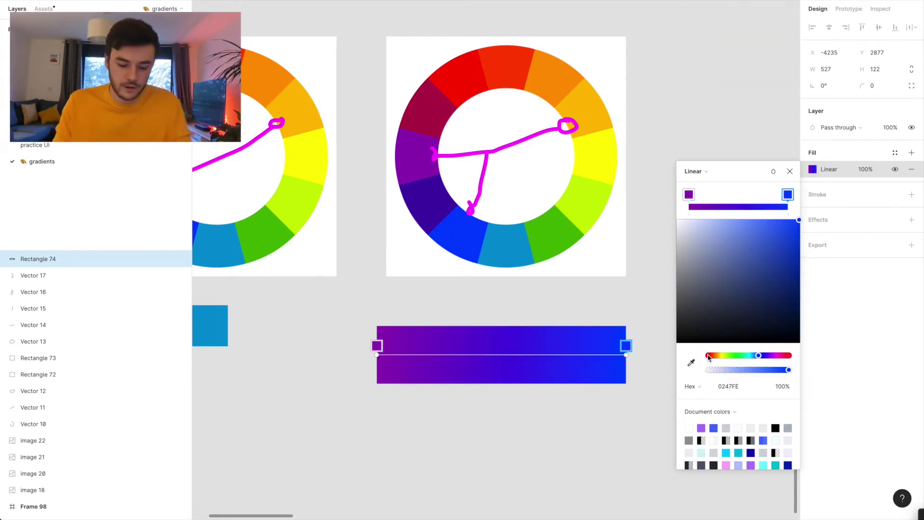
key("Escape")
key("Escape")
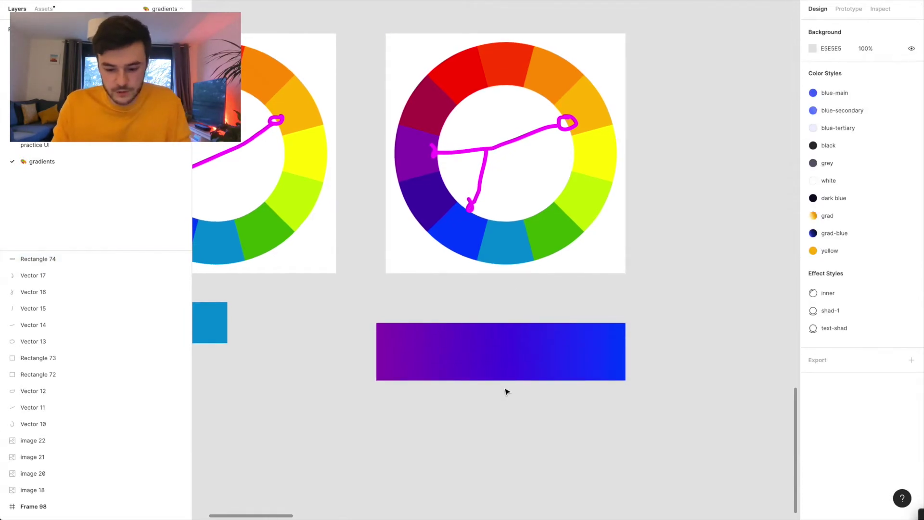
Step: Add centred 'Hello' text to the banner, coloured amber FABC02 sampled from the wheel
left_click(457, 353)
type("Hello")
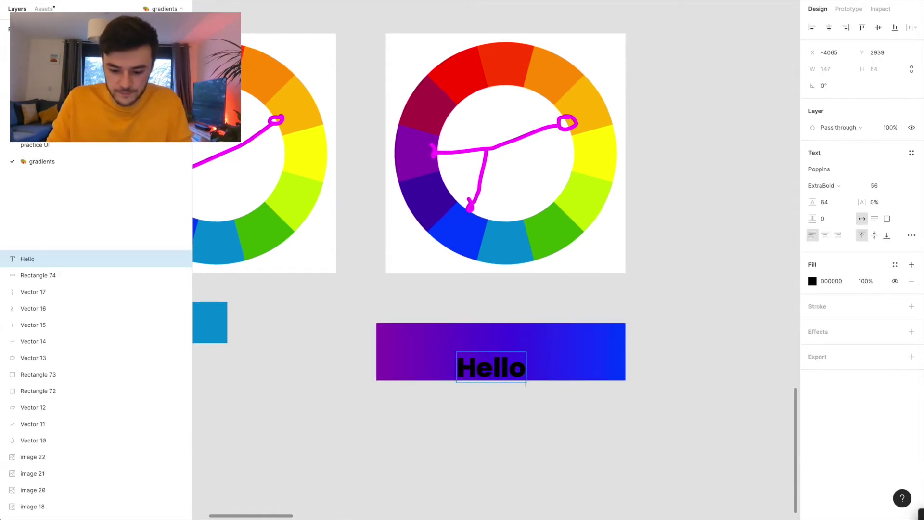
key("Escape")
left_click_drag(515, 373, 517, 360)
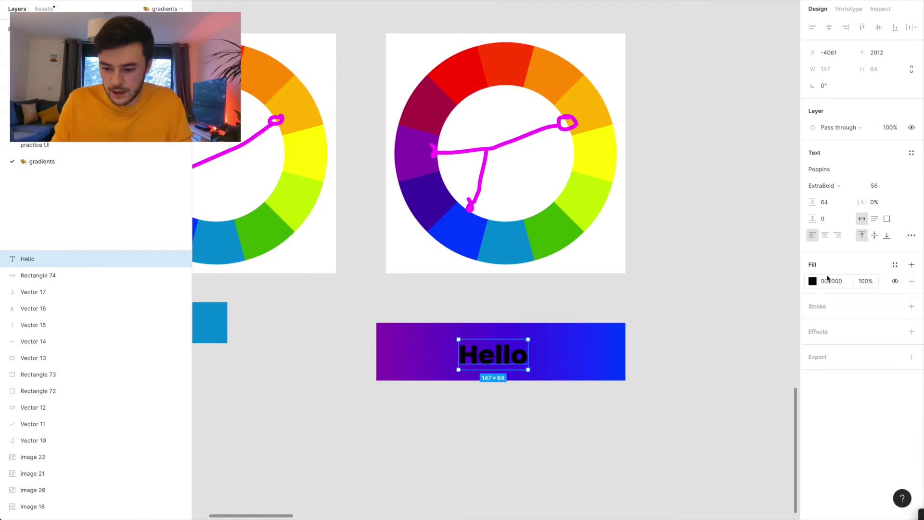
left_click(814, 281)
left_click(691, 405)
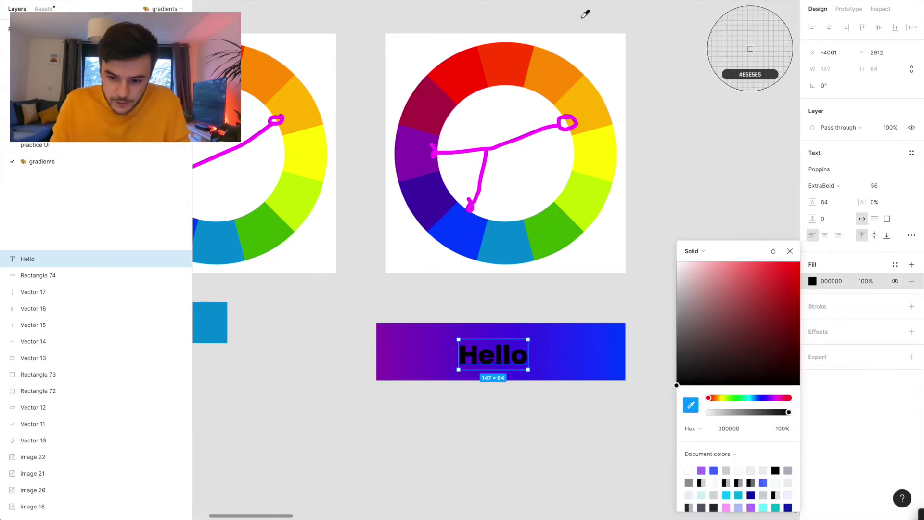
left_click(583, 95)
key("Escape")
key("Escape")
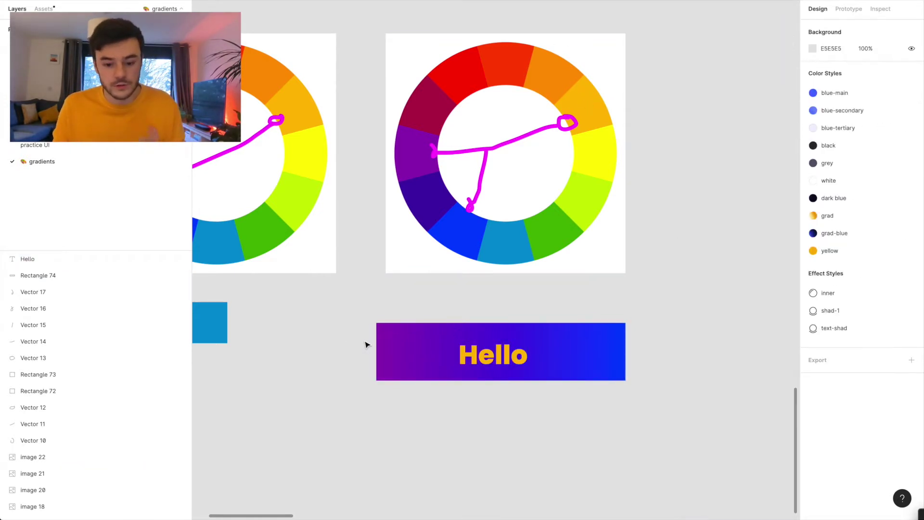
scroll(366, 343, "left", 3)
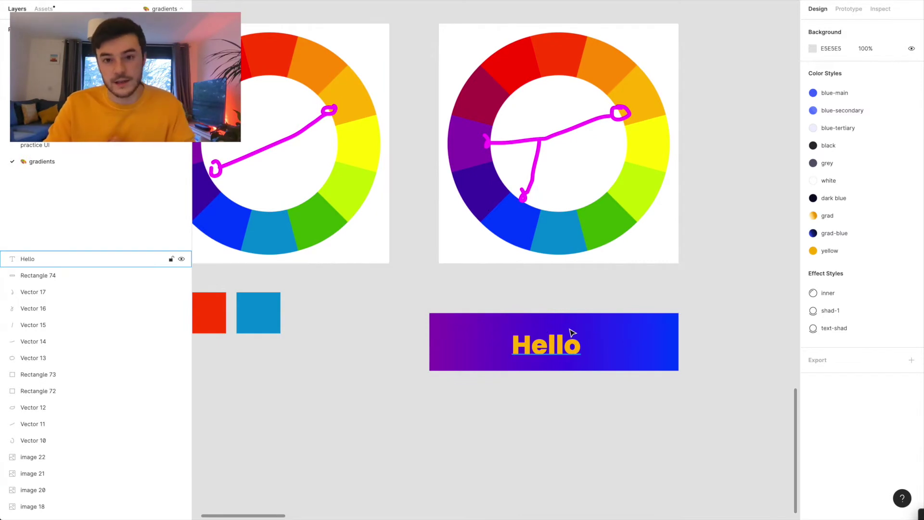
Step: Duplicate the colour wheel image to make a fresh copy
scroll(482, 270, "down", 2)
left_click(412, 213)
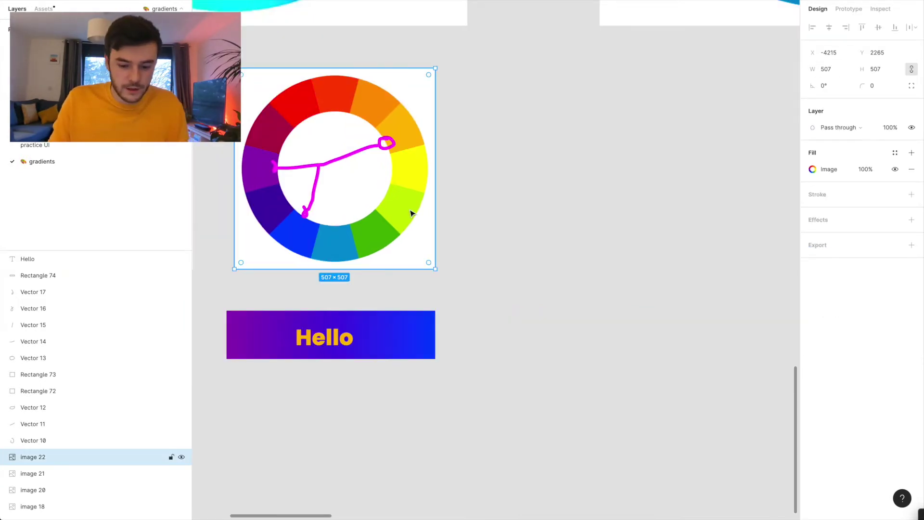
key("ctrl+d")
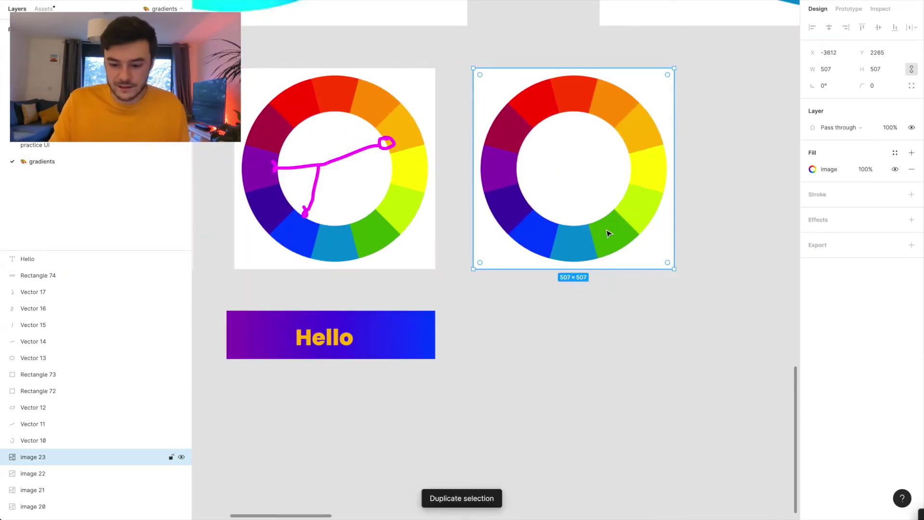
scroll(608, 234, "right", 2)
scroll(608, 233, "up", 1)
left_click(592, 407)
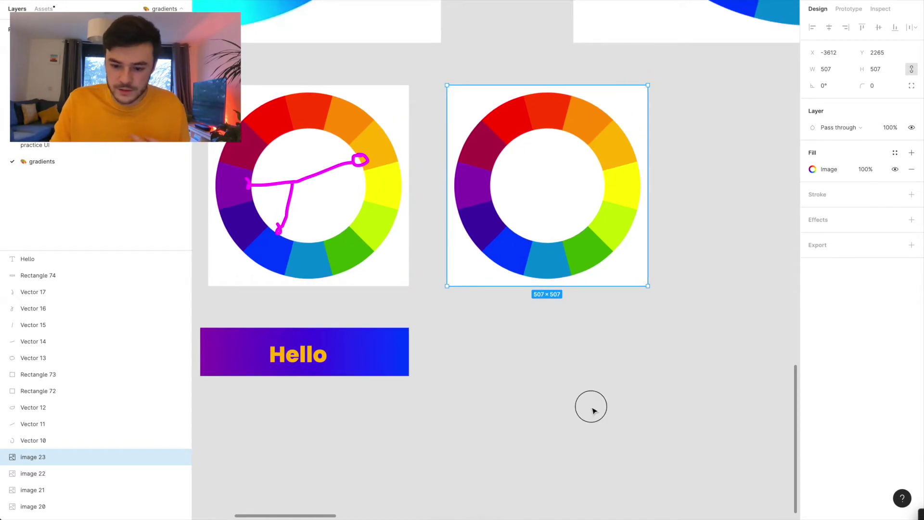
scroll(743, 153, "up", 2)
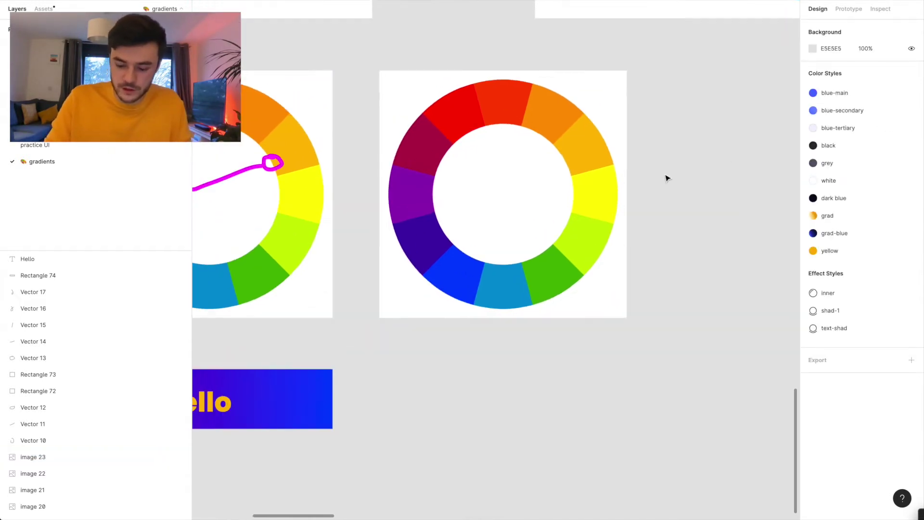
Step: Mark the copy's green, yellow-green and yellow segments with magenta dots
key("shift+p")
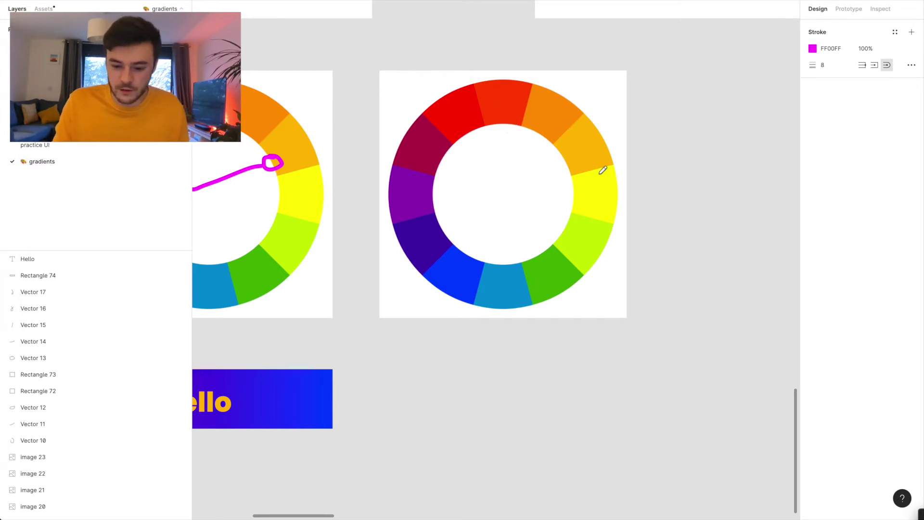
left_click(531, 248)
left_click(561, 228)
left_click(568, 195)
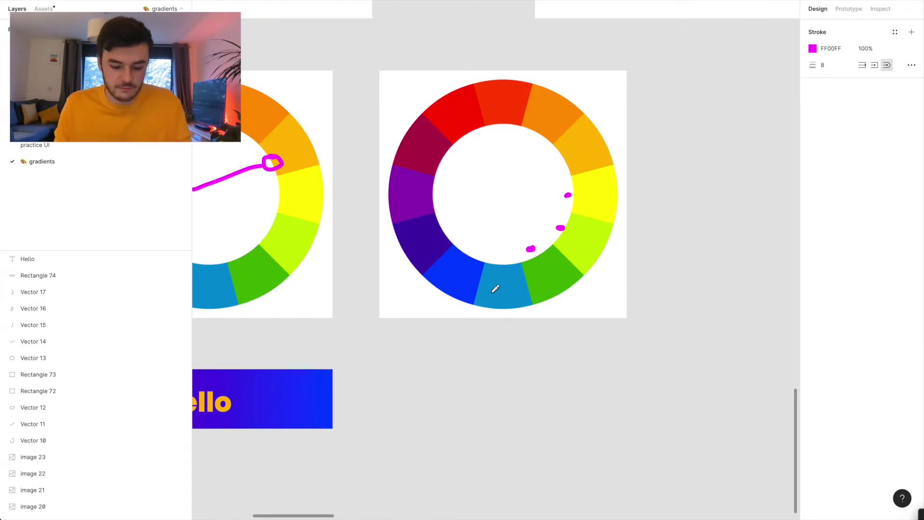
key("Escape")
Step: Duplicate the gradient banner and place the copy beneath the new wheel
left_click(301, 413)
key("ctrl+d")
mouse_move(302, 413)
left_mouse_down()
mouse_move(592, 419)
mouse_move(588, 403)
left_mouse_up()
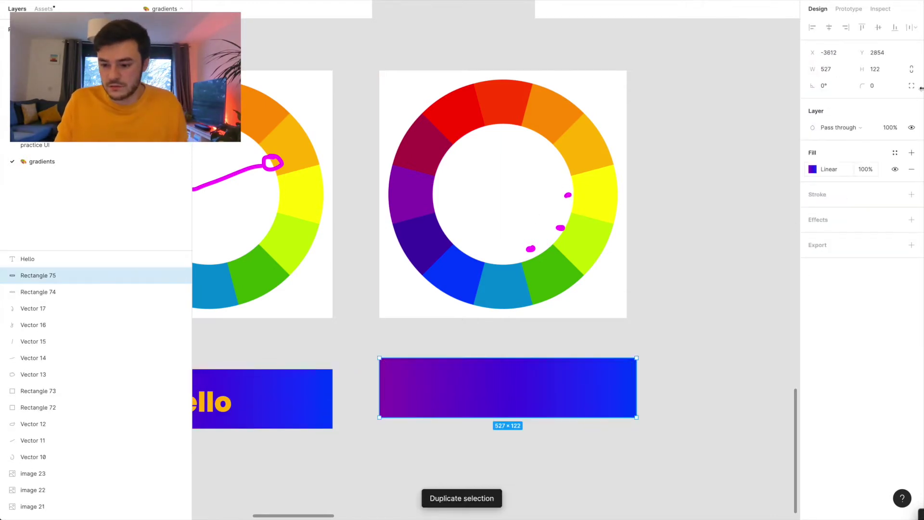
Step: Eyedrop the wheel's green, lime (D0EA2B) and yellow (FEFE33) into the banner's gradient stops
left_click(813, 169)
left_click(688, 195)
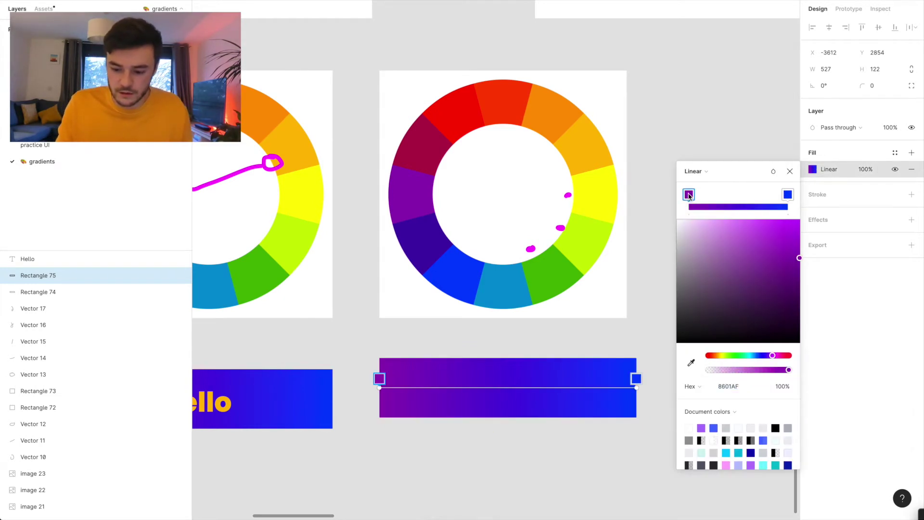
left_click(691, 363)
left_click(540, 273)
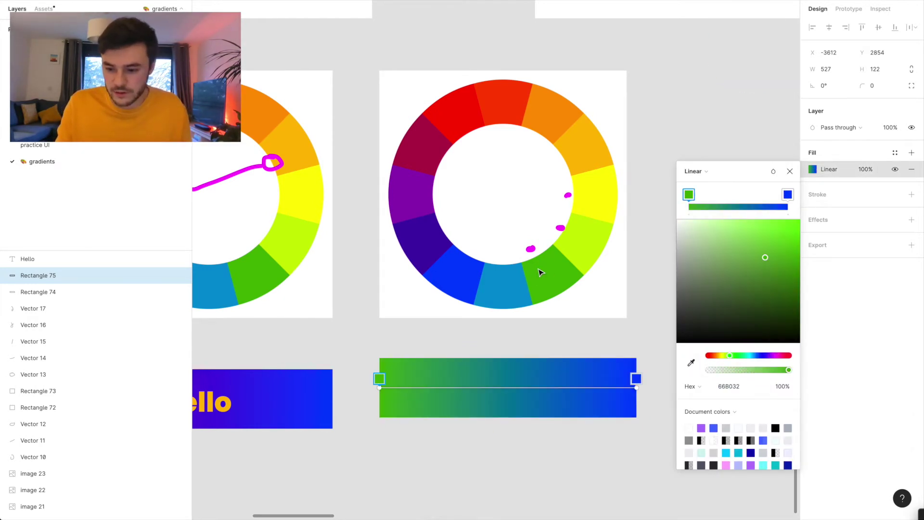
left_click(790, 197)
left_click(692, 363)
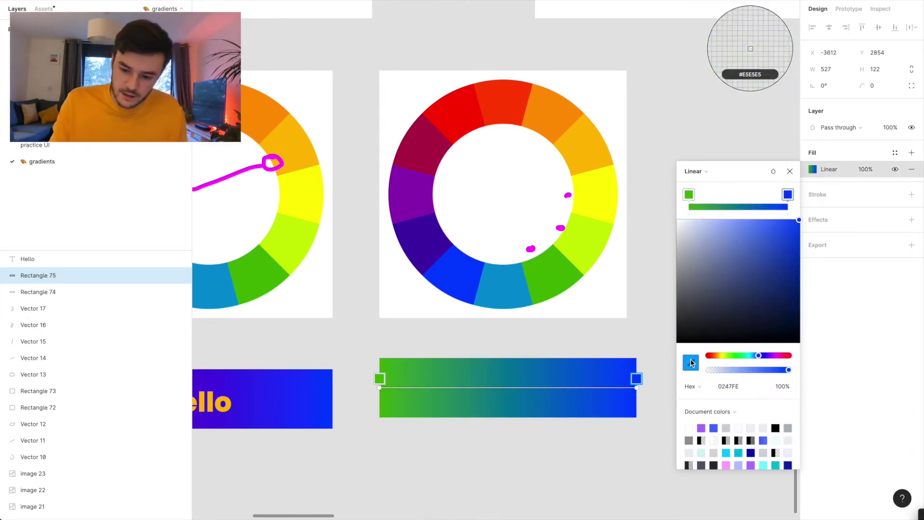
left_click(597, 212)
left_click(512, 380)
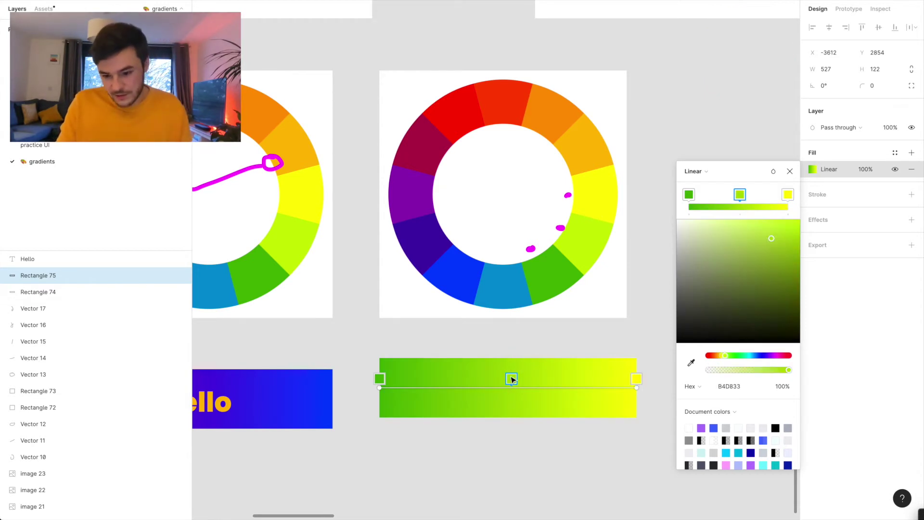
left_click(691, 363)
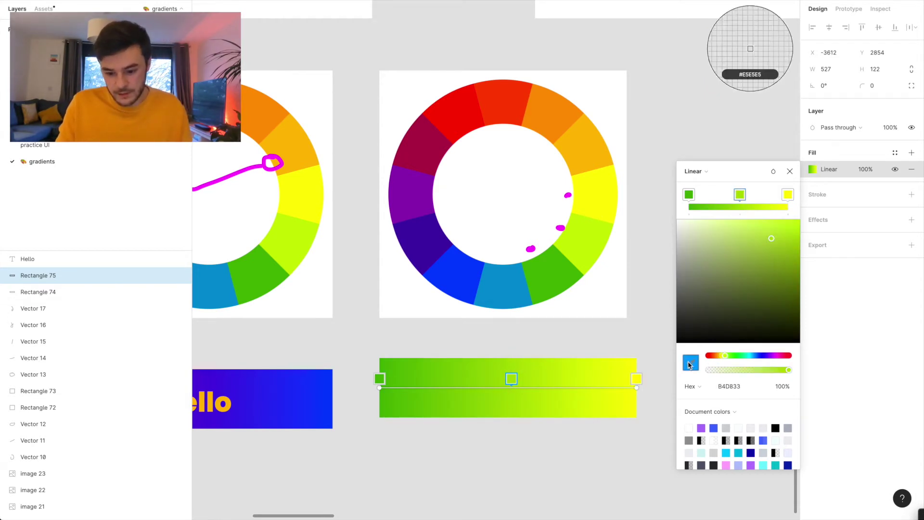
left_click(590, 236)
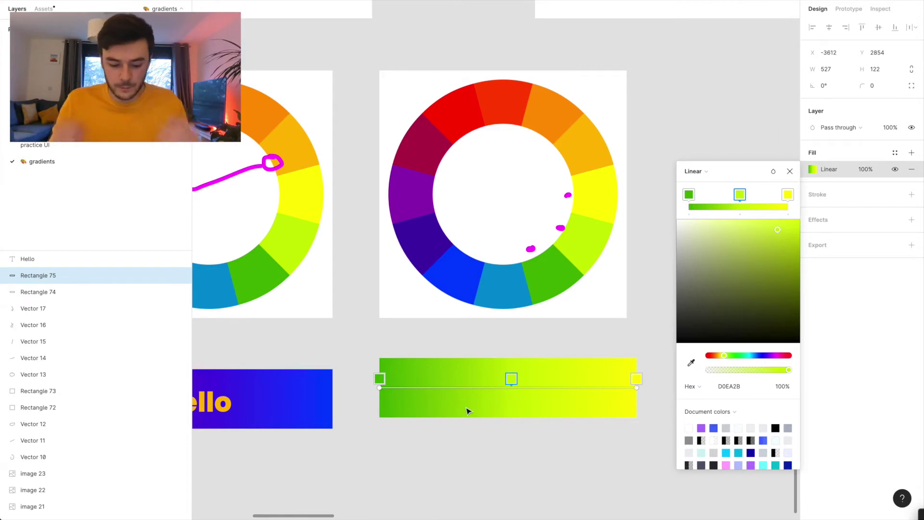
left_click(398, 393)
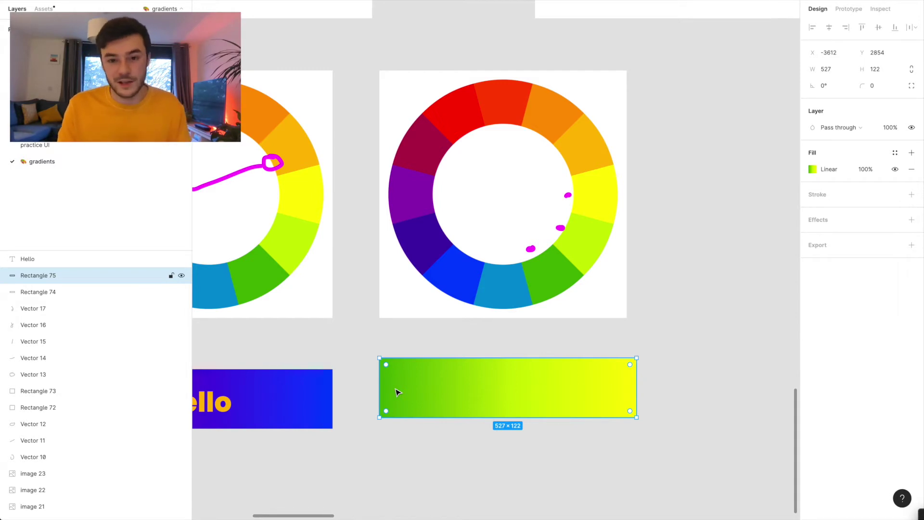
Step: Deselect the banner and select the analogous-marked colour wheel image
key("Escape")
scroll(479, 316, "right", 4)
left_click(478, 316)
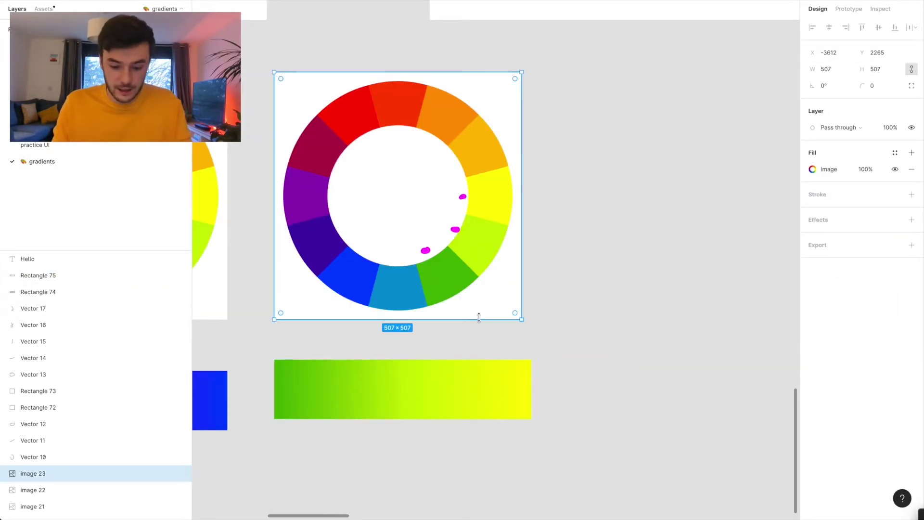
Step: Duplicate the analogous wheel with Ctrl+D and drag the 507×507 copy to its right
scroll(479, 316, "down", 3)
scroll(479, 316, "right", 2)
key("ctrl+d")
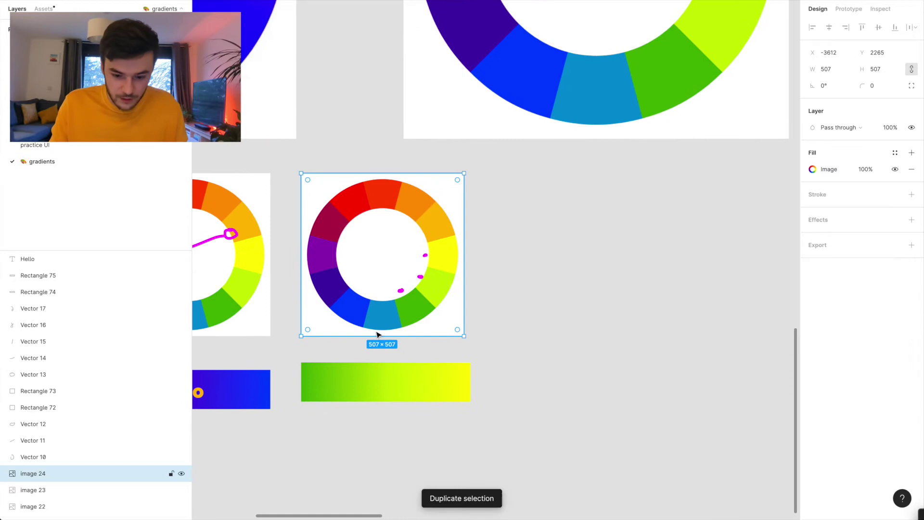
left_click_drag(376, 324, 616, 331)
scroll(615, 331, "right", 1)
scroll(616, 330, "right", 3)
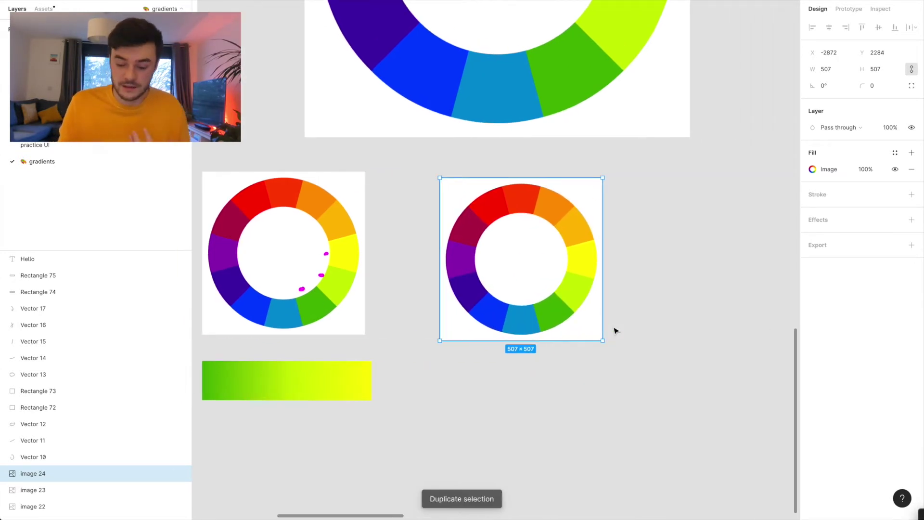
left_click(670, 301)
scroll(670, 301, "up", 5)
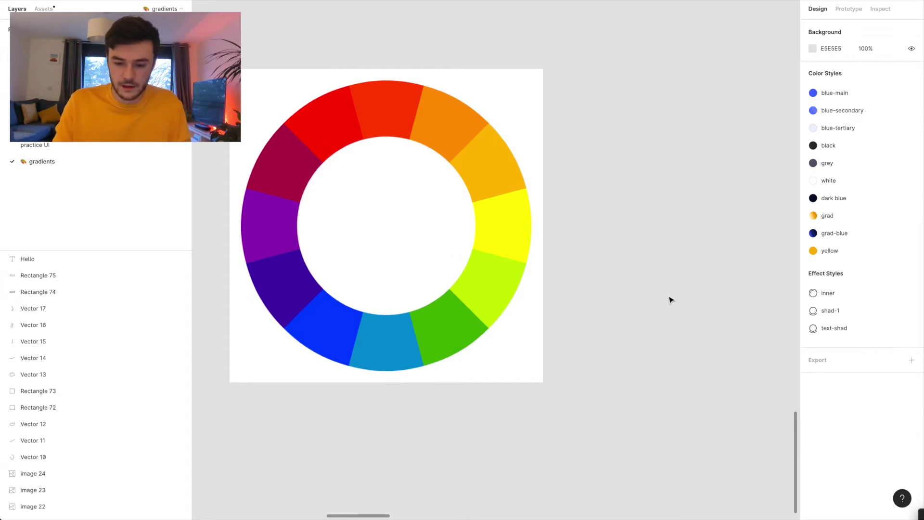
scroll(671, 300, "down", 2)
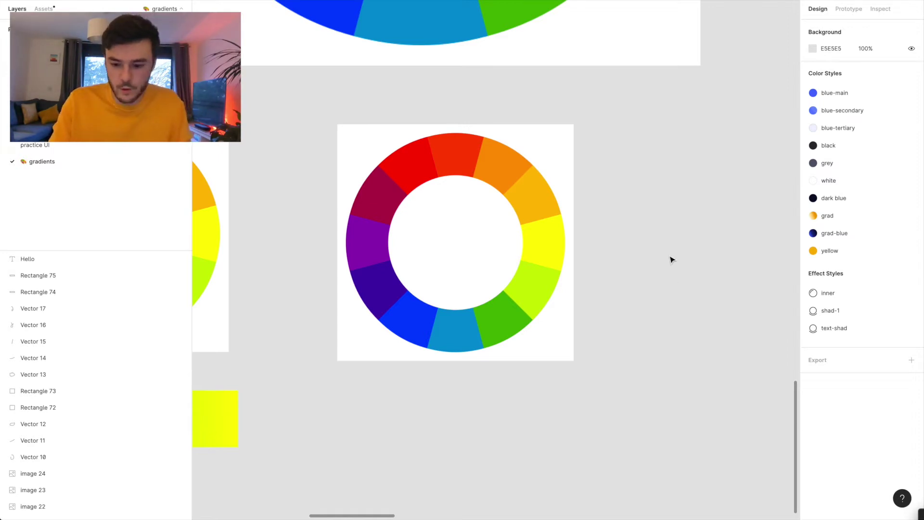
Step: Draw a vertical magenta line from the new wheel's top down to its centre
key("p")
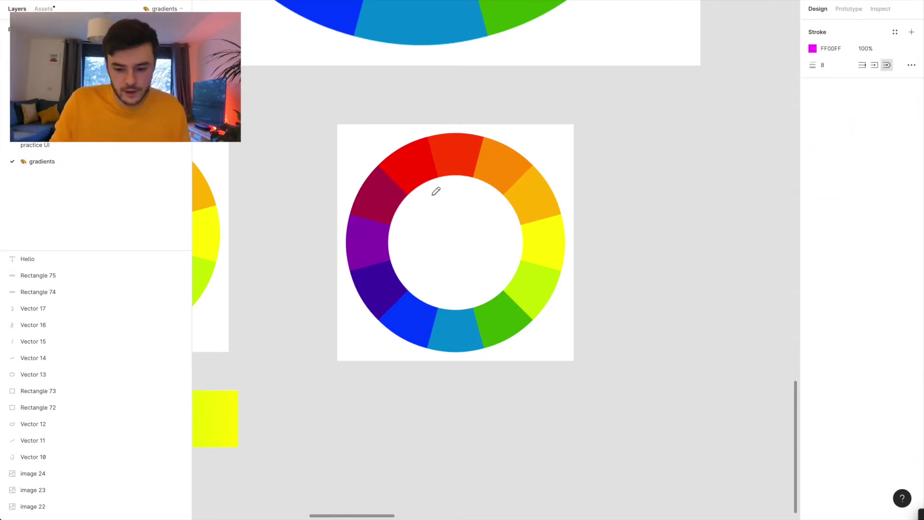
left_click(415, 174)
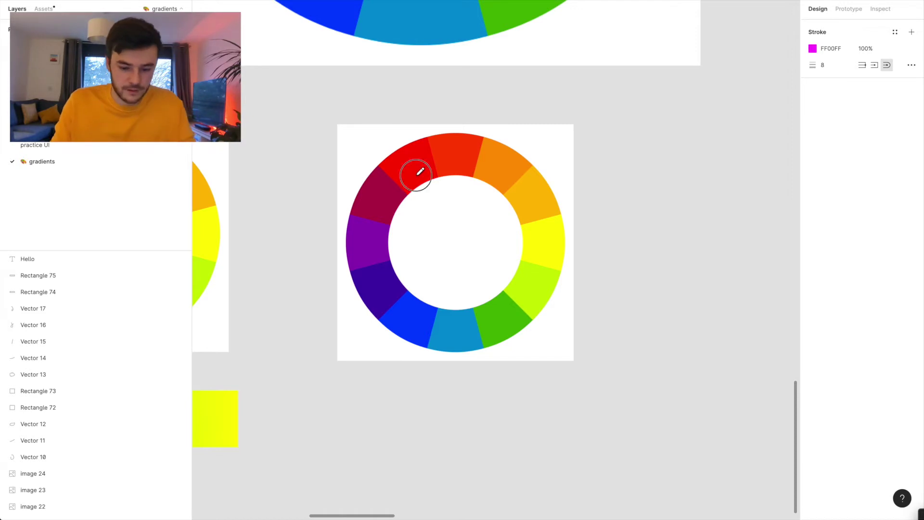
left_click(456, 163)
left_click(456, 239)
key("Escape")
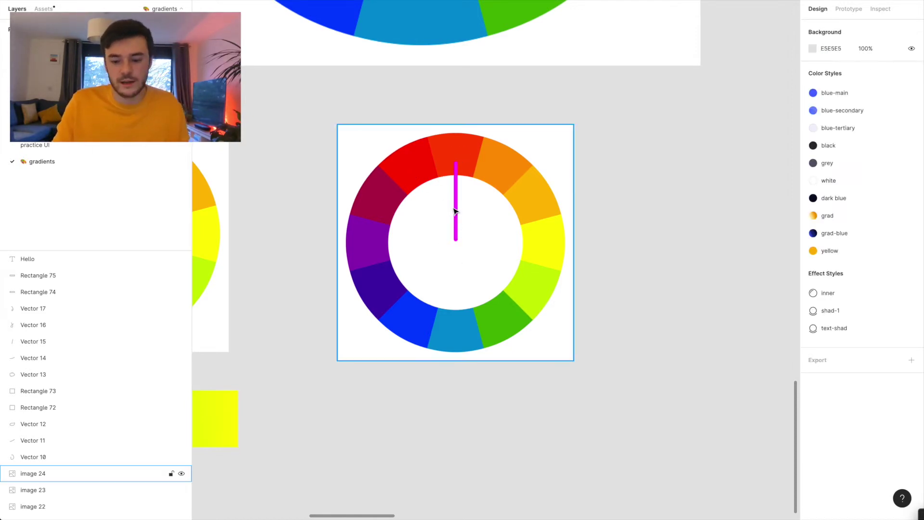
left_click(457, 189)
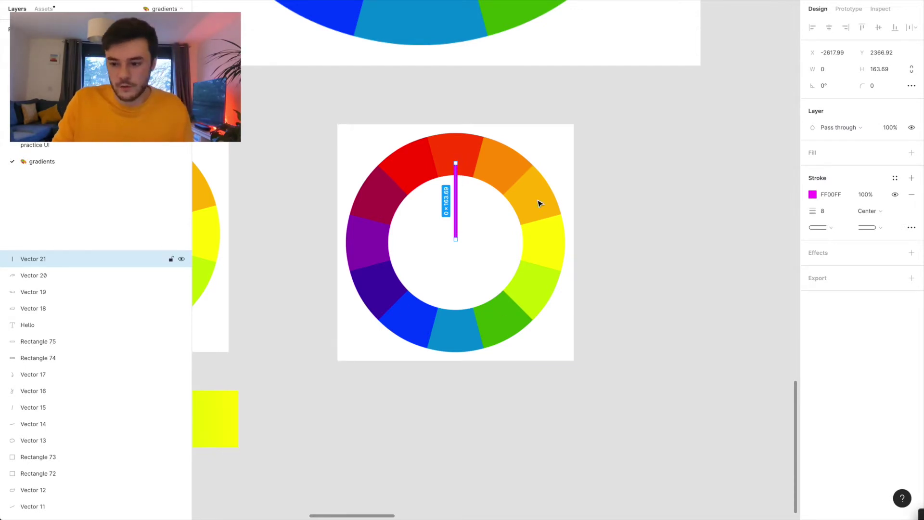
left_click(836, 89)
type("120")
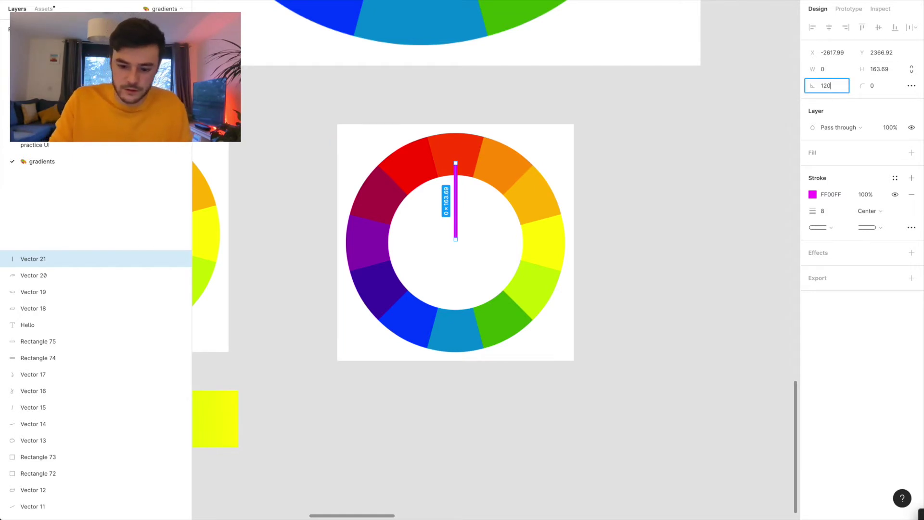
key("Return")
key("ctrl+z")
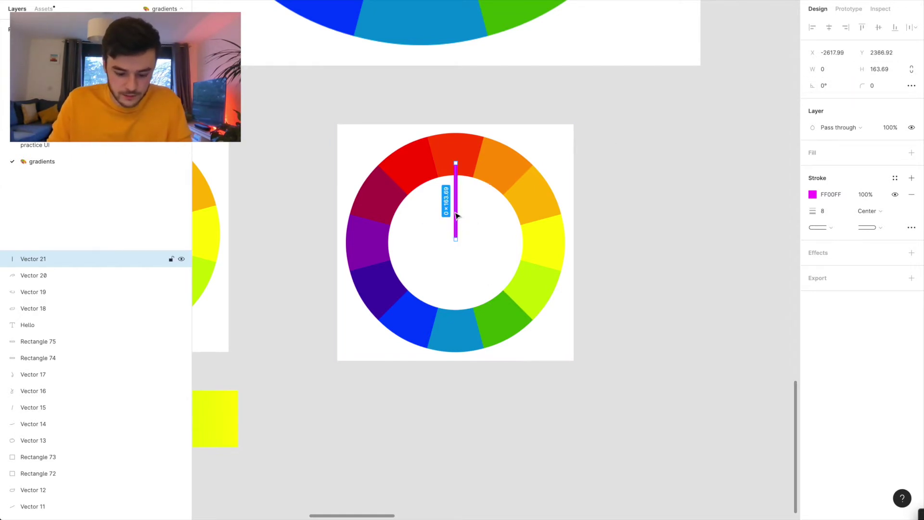
Step: Add two copies rotated 120° and -120°, joined at the wheel centre
key("ctrl+d")
left_click(827, 86)
type("120")
key("Return")
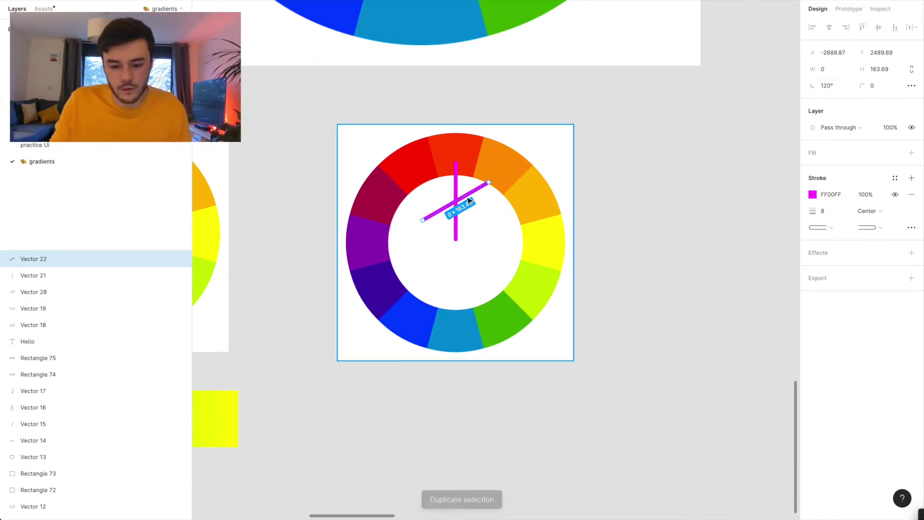
left_click_drag(467, 199, 431, 251)
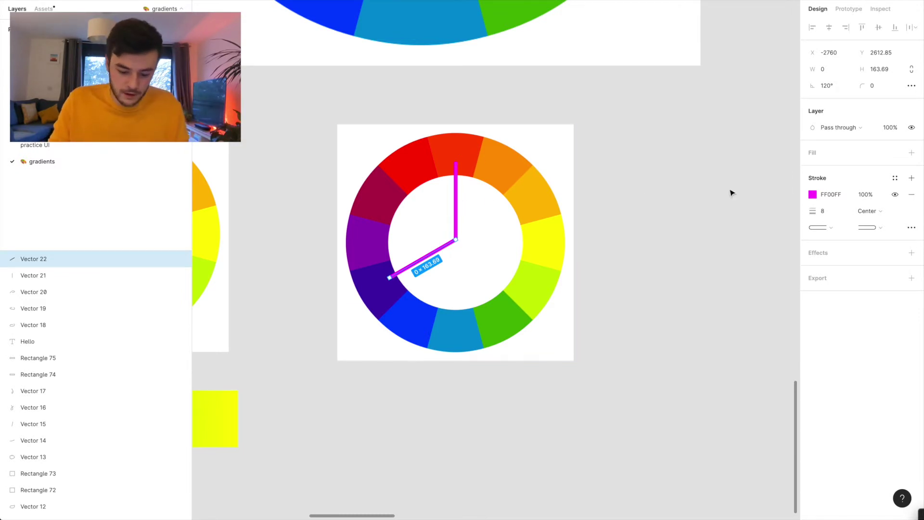
key("ctrl+d")
left_click(827, 86)
type("-120")
key("Return")
left_click_drag(363, 378, 498, 266)
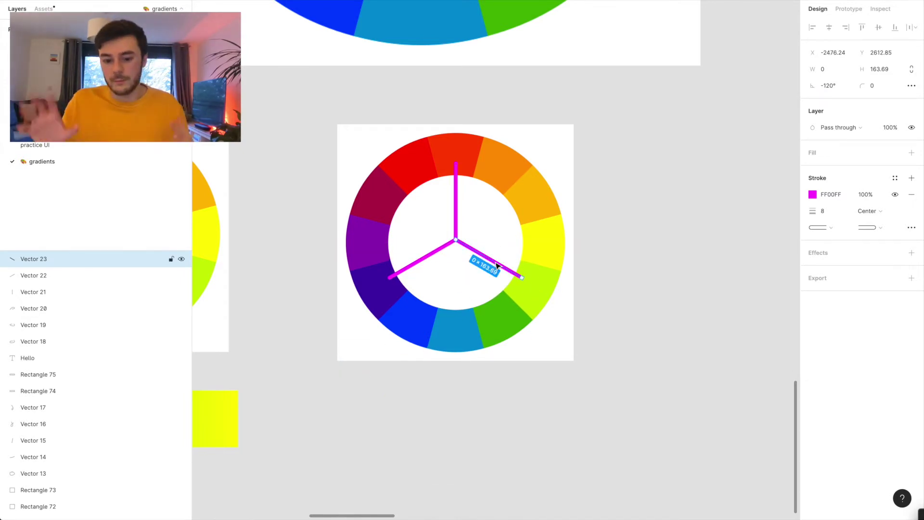
left_click(688, 360)
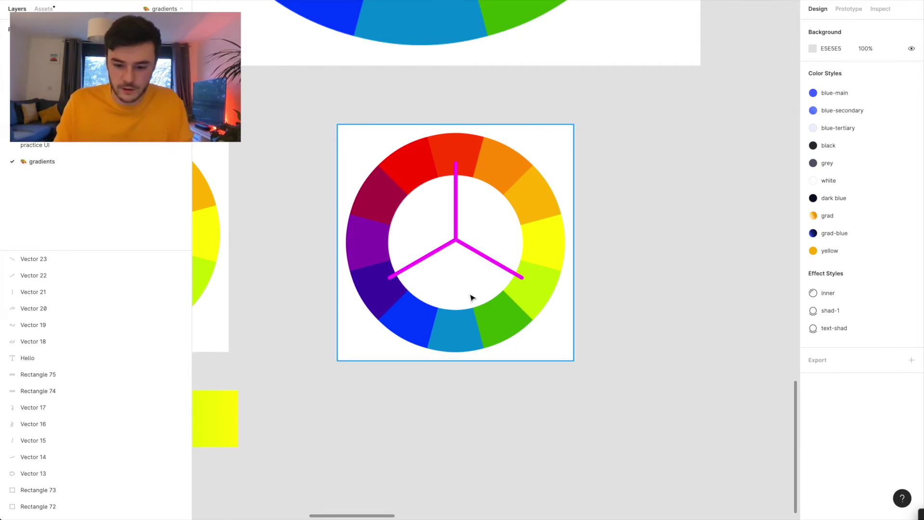
Step: Group the three triad spokes together
scroll(474, 131, "down", 2)
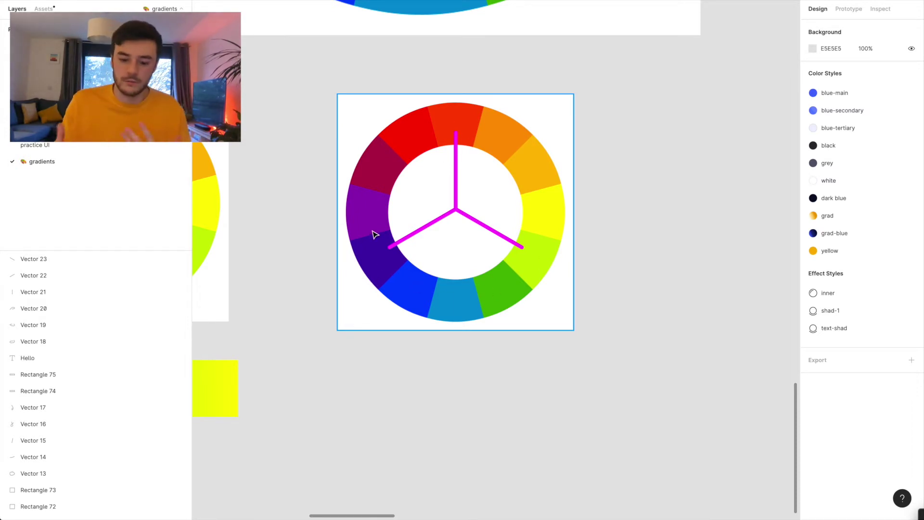
left_click(455, 193)
left_click(480, 223, "shift")
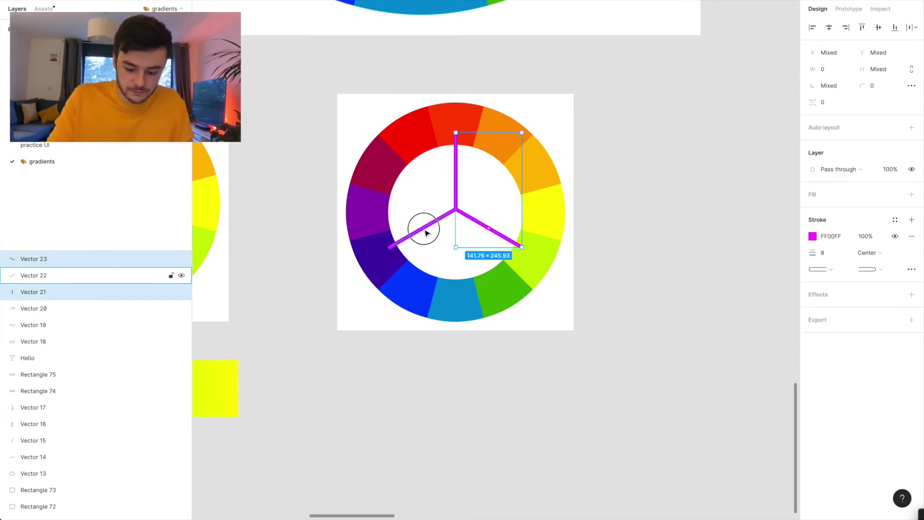
left_click(422, 230, "shift")
key("ctrl+g")
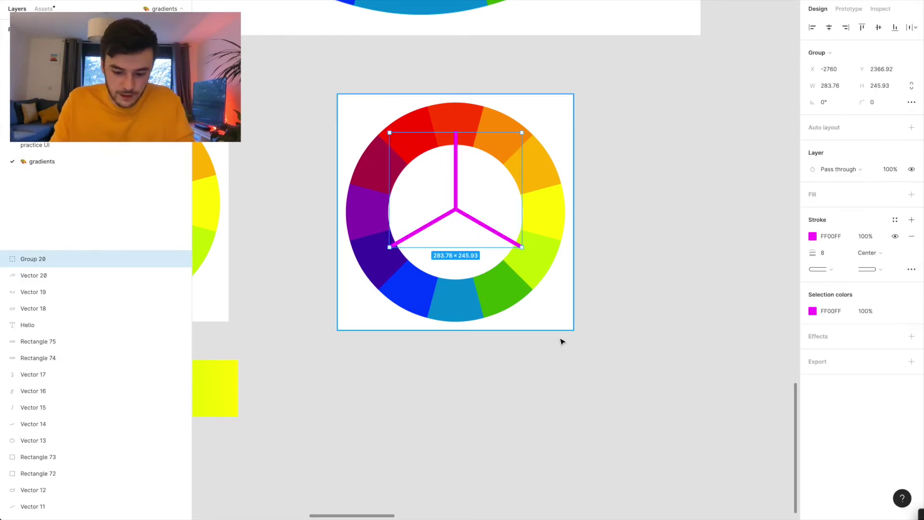
left_click(546, 396)
Step: Draw a 157×93 grey rectangle below the wheel and duplicate it
key("r")
left_click_drag(337, 380, 410, 424)
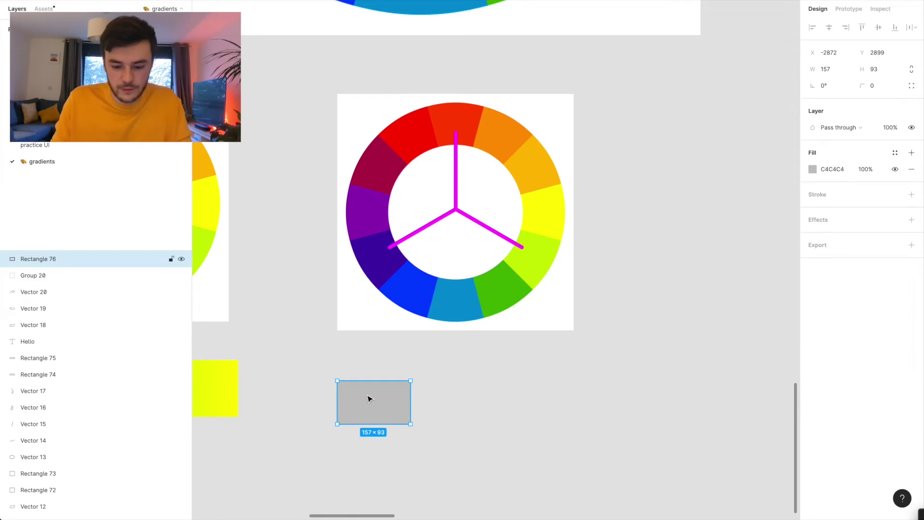
key("ctrl+d")
Step: Space out three rectangles and eyedrop the wheel's red-orange (FD5308) into the left one
left_click_drag(369, 399, 456, 398)
key("ctrl+d")
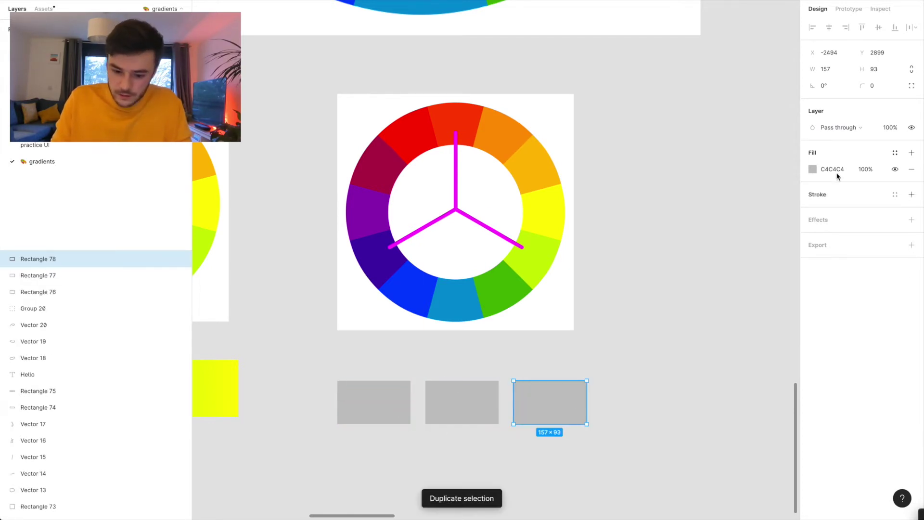
left_click(378, 411)
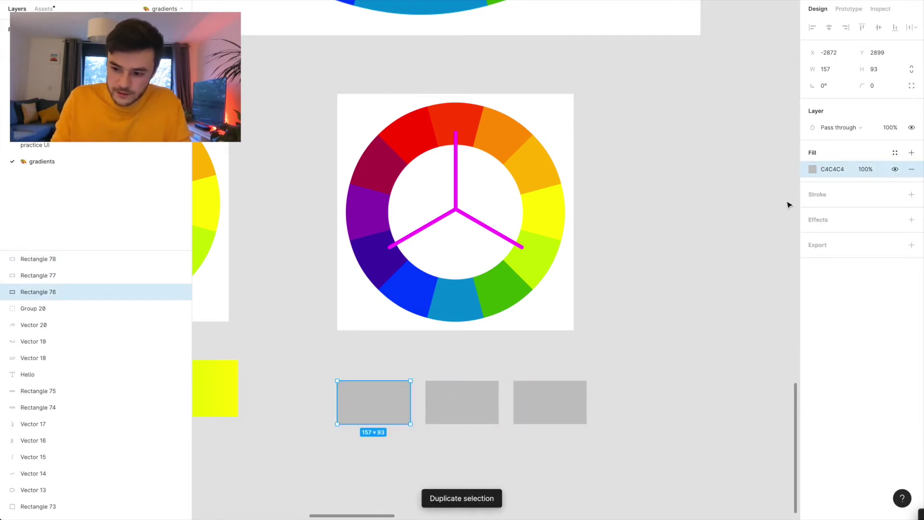
left_click(813, 169)
left_click(691, 325)
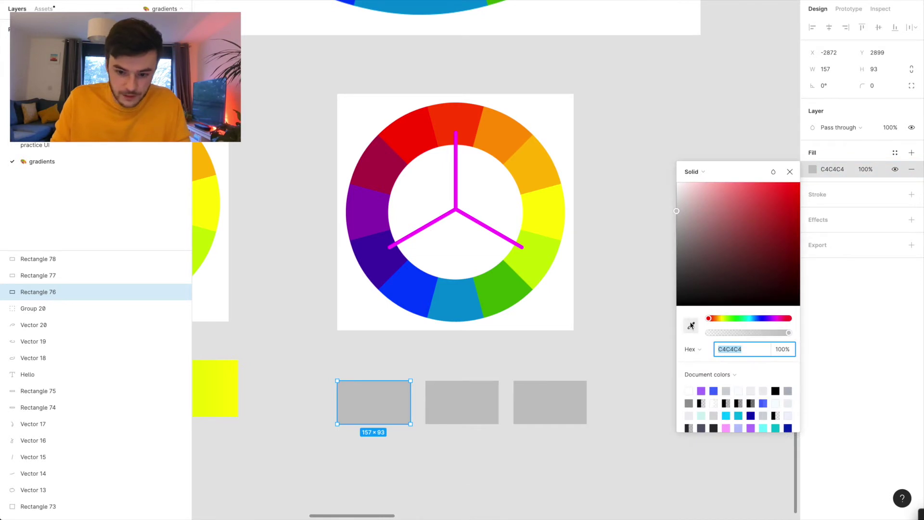
left_click(460, 106)
Step: Eyedrop lime into the middle swatch and indigo (3D01A4) into the right swatch
left_click(466, 402)
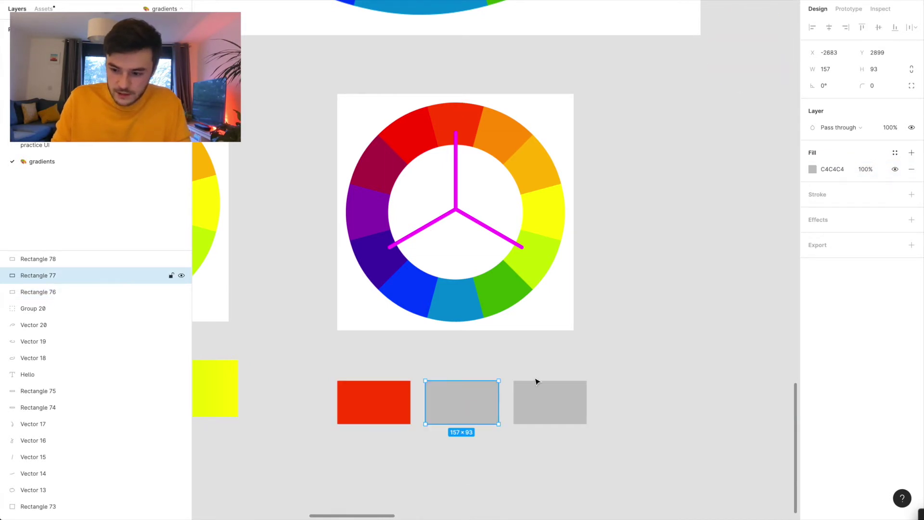
left_click(808, 170)
left_click(813, 169)
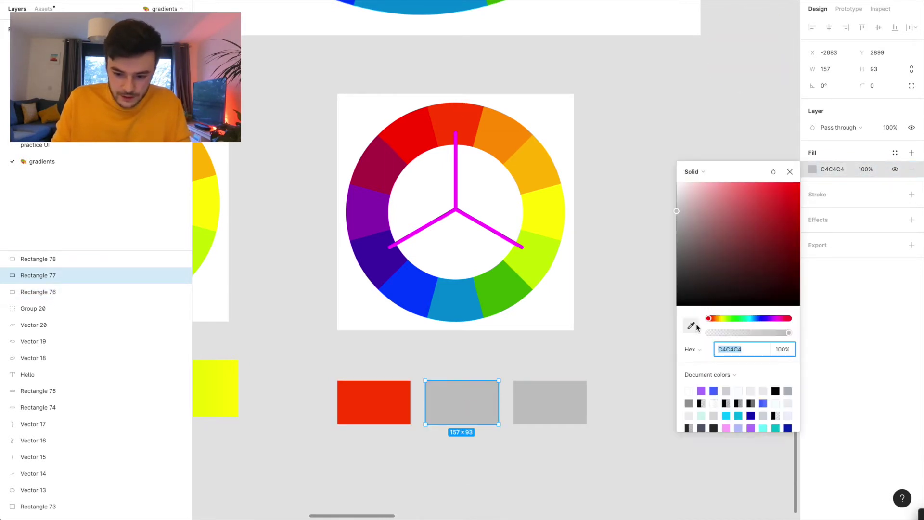
left_click(691, 325)
left_click(543, 266)
left_click(553, 391)
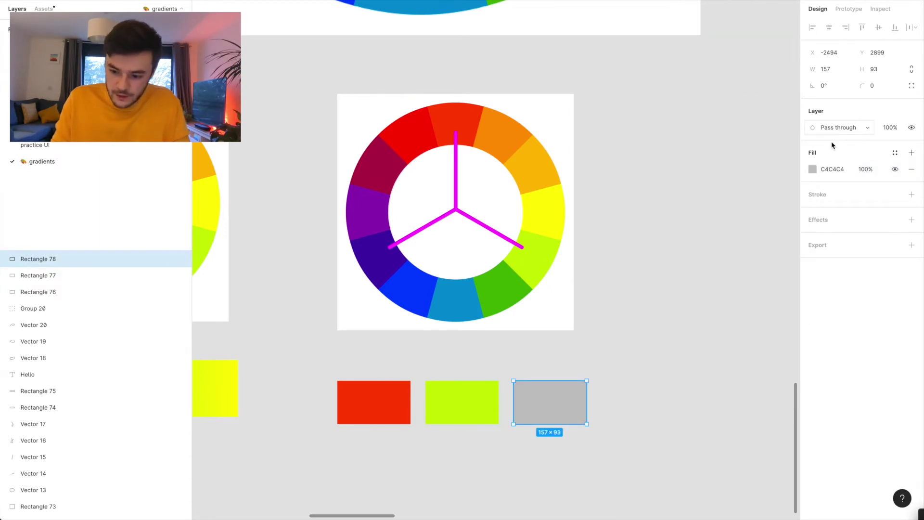
left_click(813, 169)
left_click(691, 327)
left_click(380, 263)
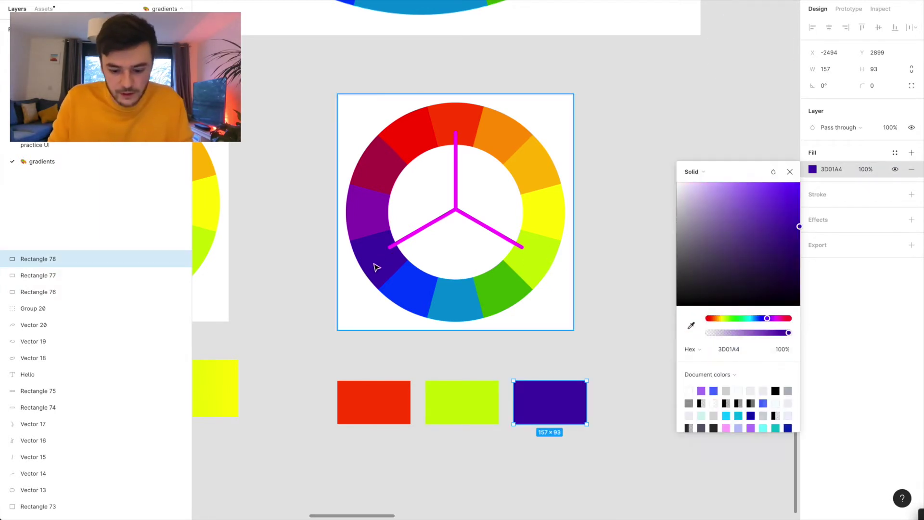
Step: Push the red and indigo swatches against the lime one so all three abut
left_click(388, 500)
left_click_drag(384, 409, 400, 403)
left_click_drag(558, 389, 544, 393)
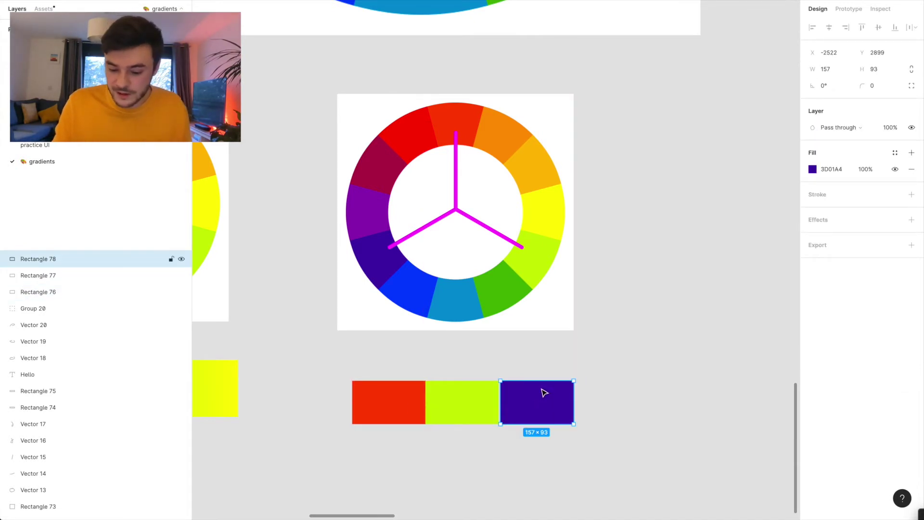
left_click(549, 445)
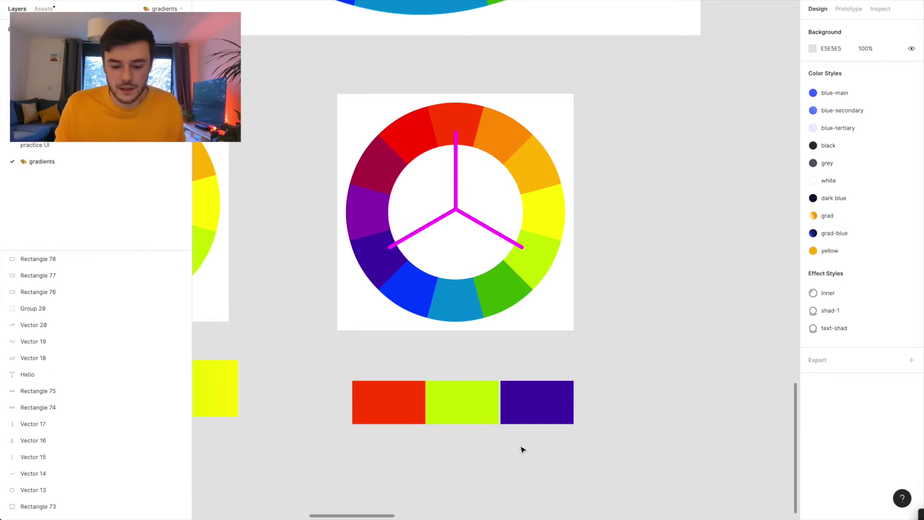
scroll(391, 380, "down", 1)
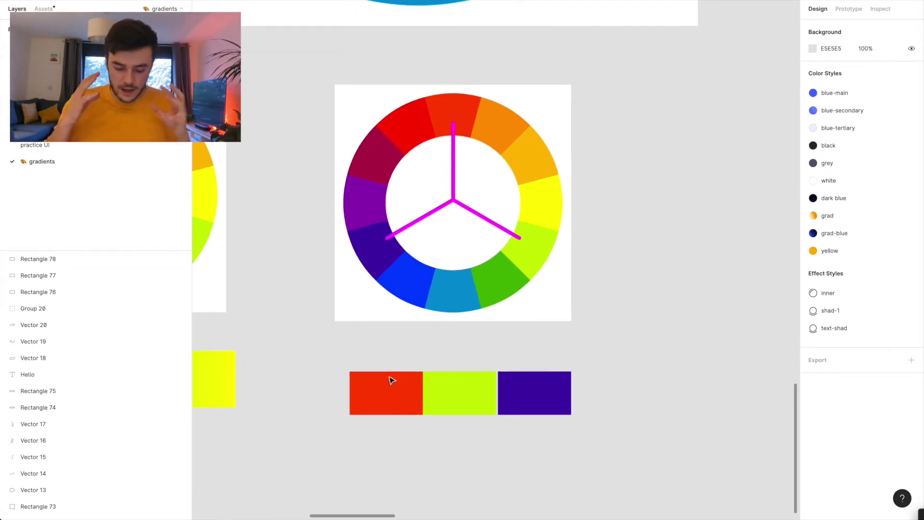